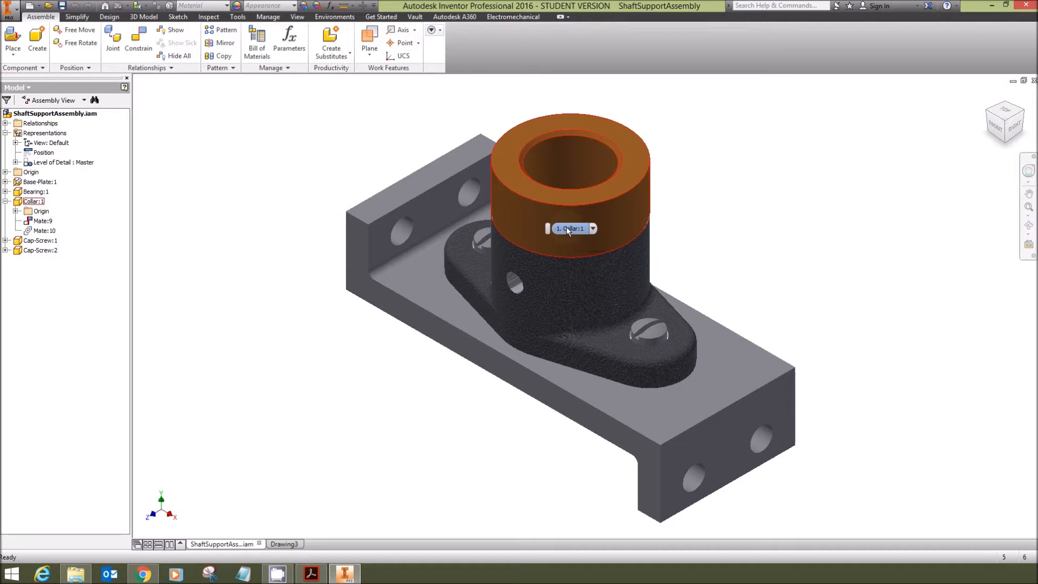
Place an isometric base view of the shaft support assembly at 1:1 on the drawing sheet and move it clear of the title block.
click(278, 542)
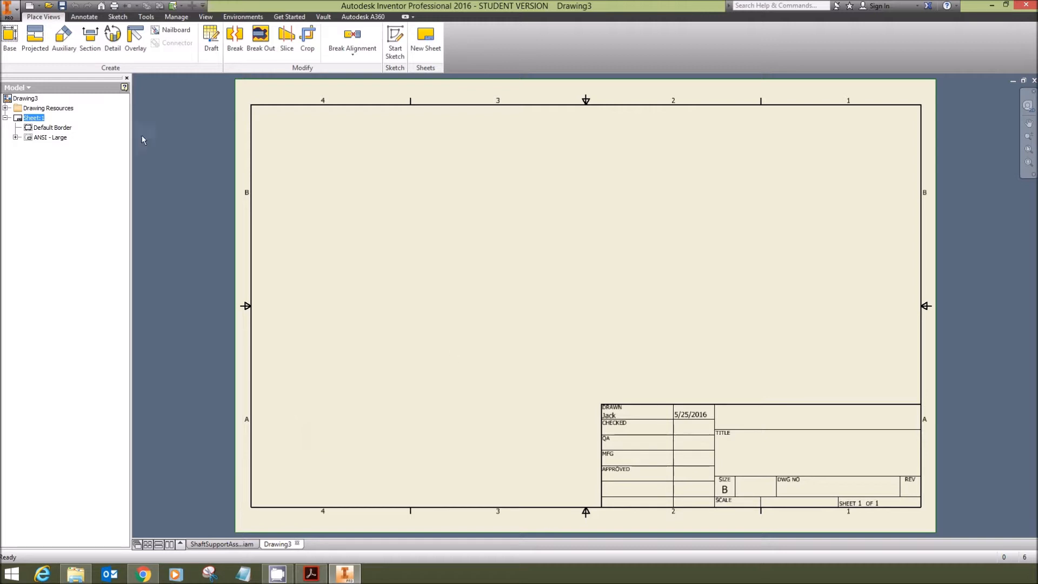
click(11, 37)
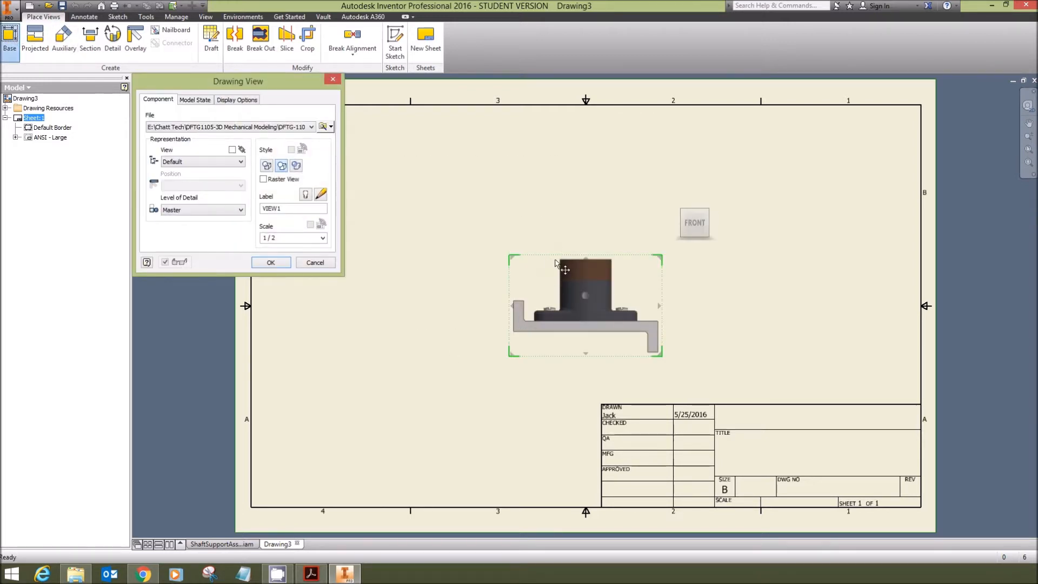
drag(549, 254, 453, 204)
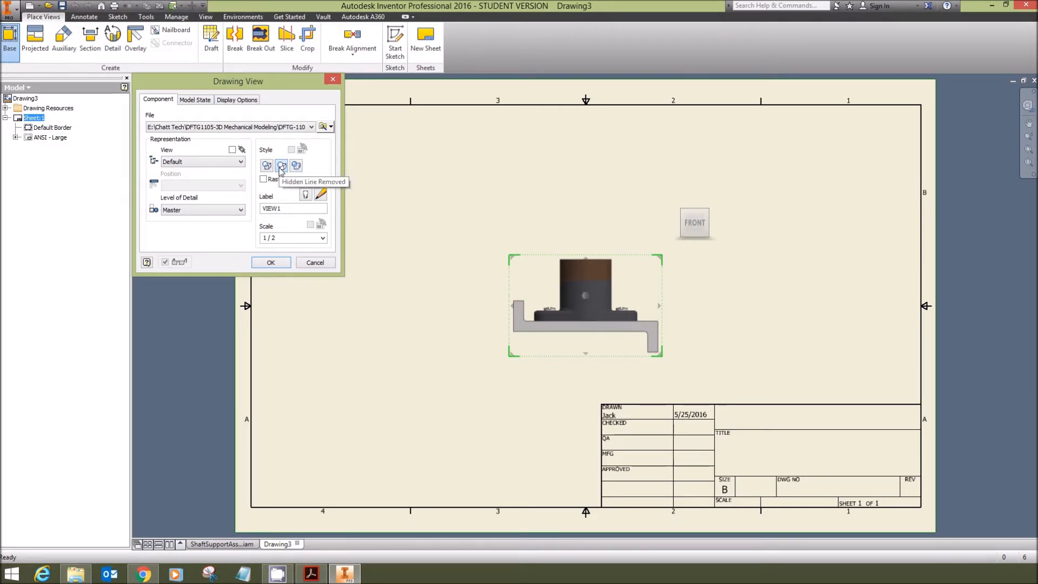
click(324, 238)
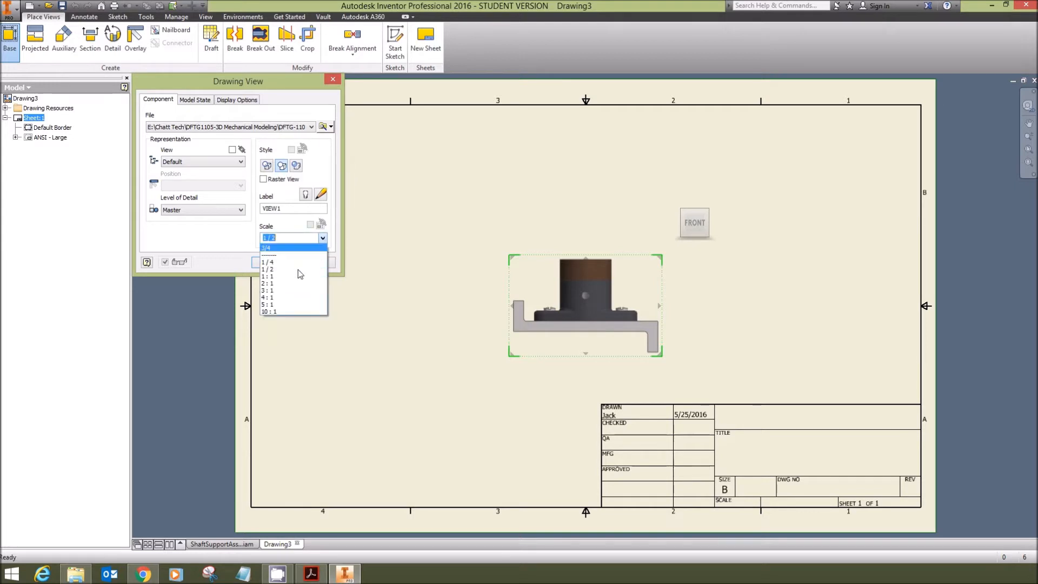
click(297, 276)
mouse_move(788, 171)
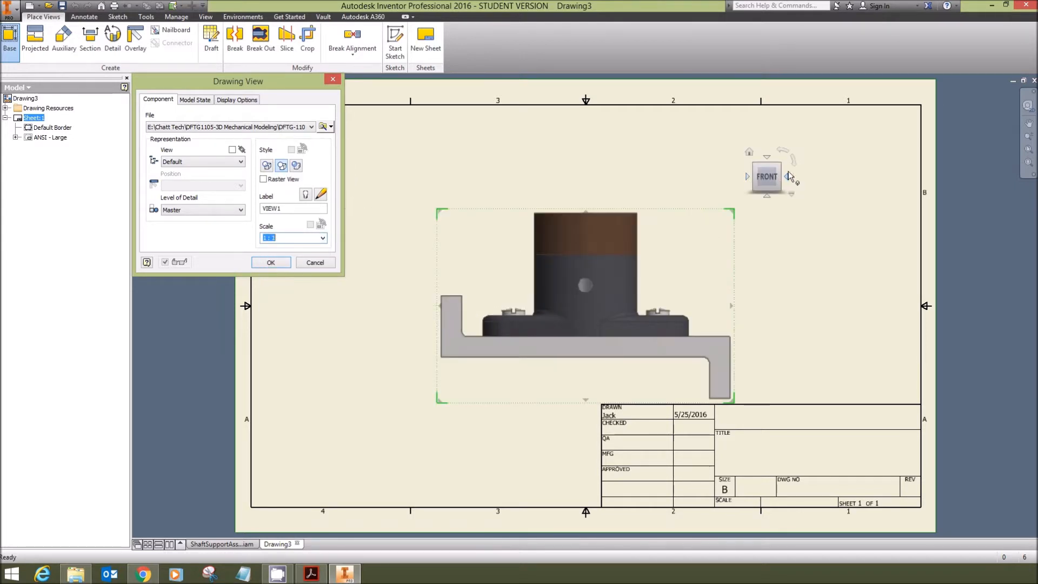
click(779, 165)
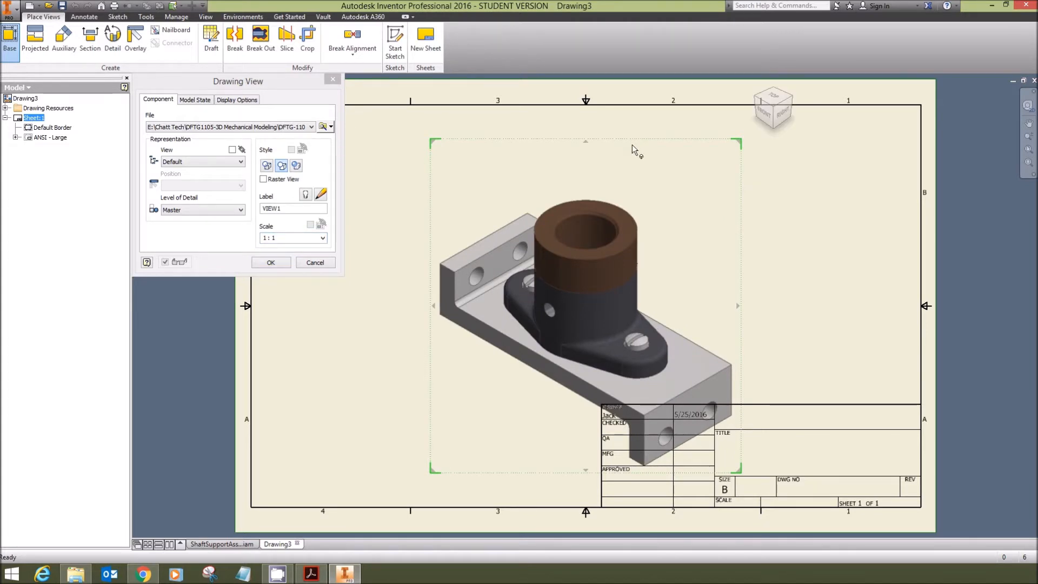
right_click(722, 177)
click(774, 173)
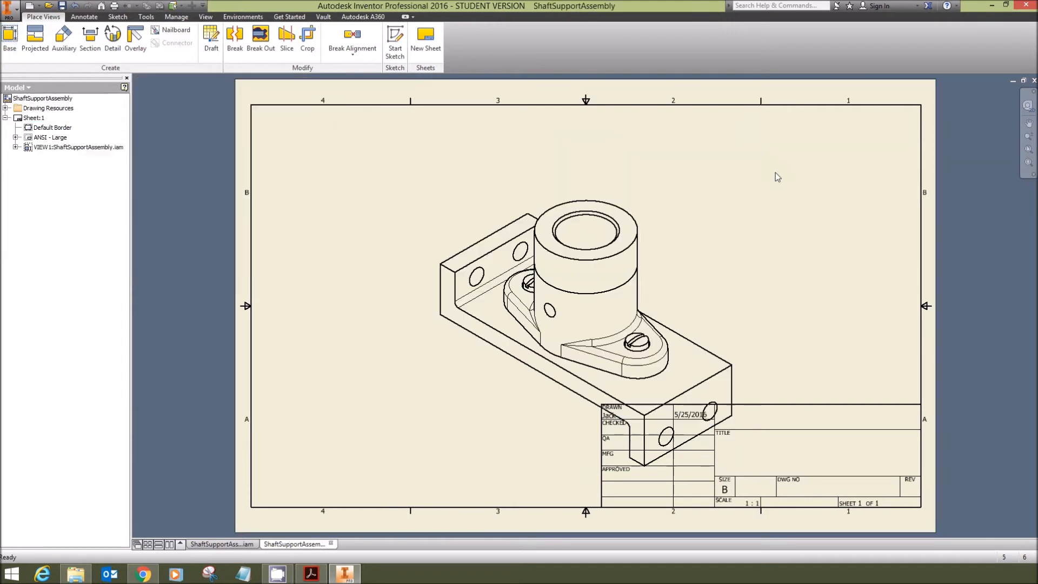
mouse_move(437, 205)
mouse_down()
mouse_move(385, 169)
mouse_move(309, 159)
mouse_move(324, 152)
mouse_up()
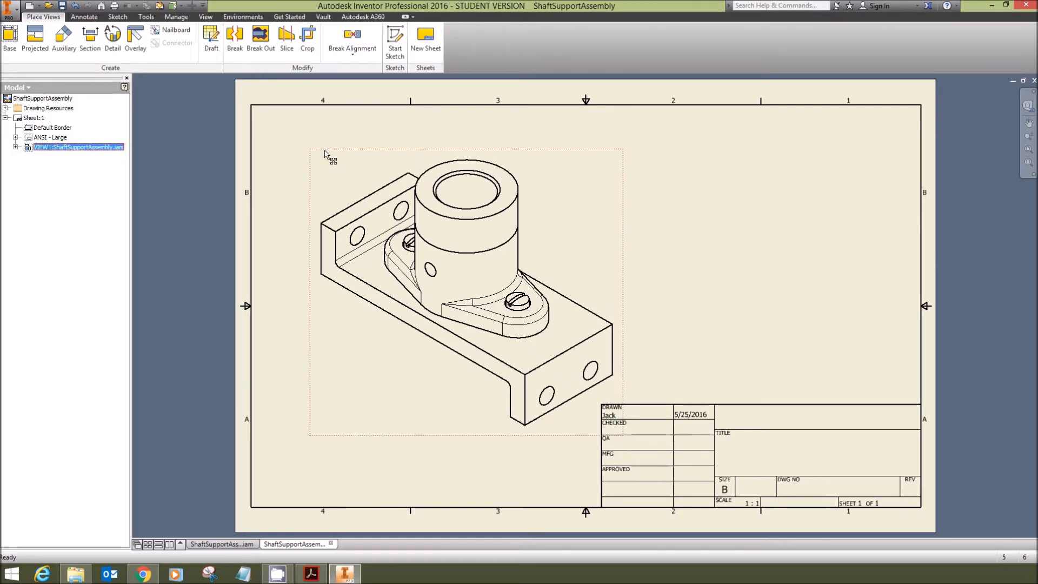
click(701, 178)
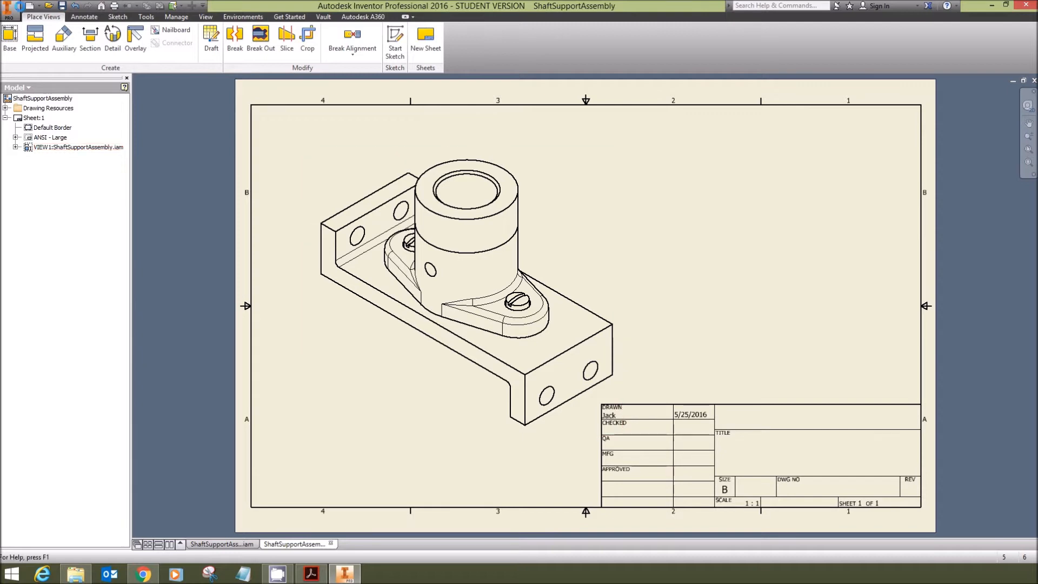
Add a balloon to the base plate's upper back edge using the Structured BOM view, placing it outside the part.
click(85, 18)
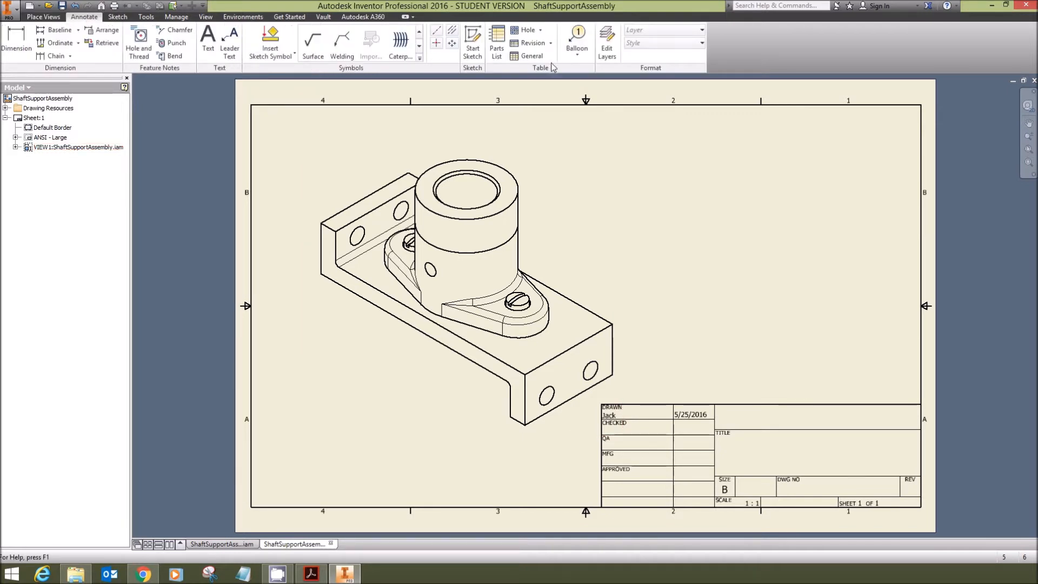
click(577, 36)
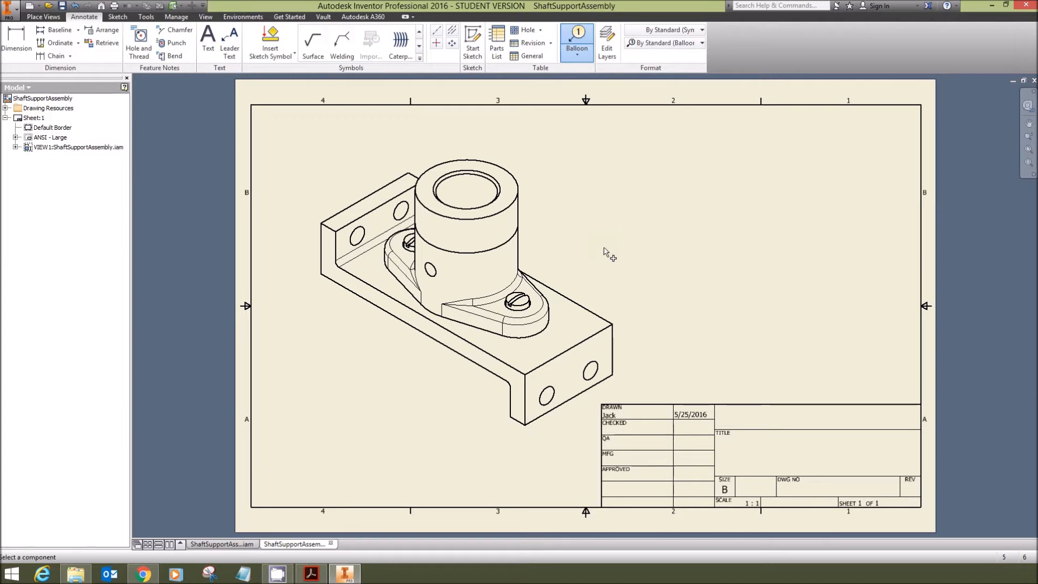
click(589, 312)
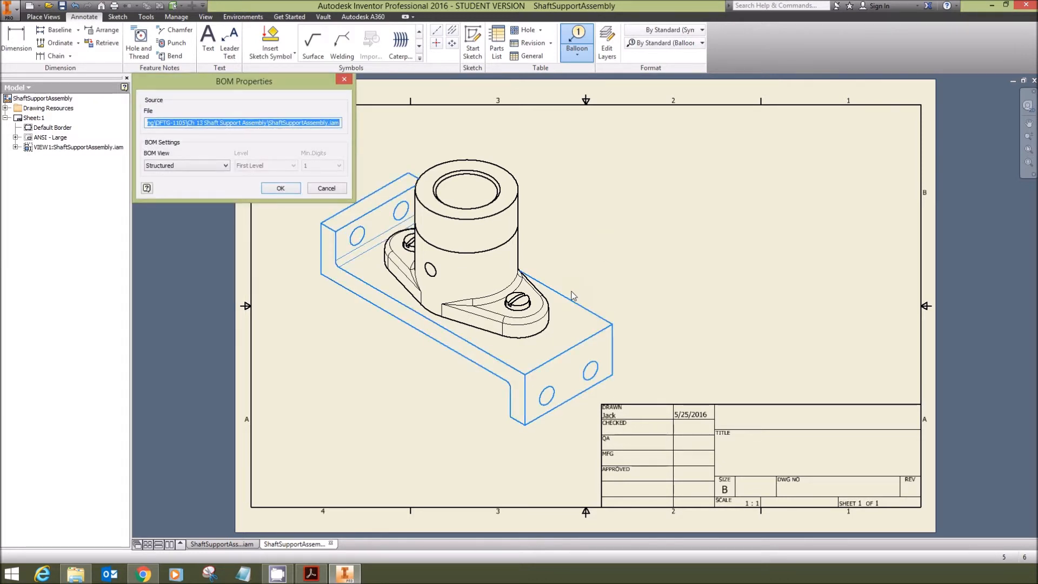
click(281, 188)
click(664, 178)
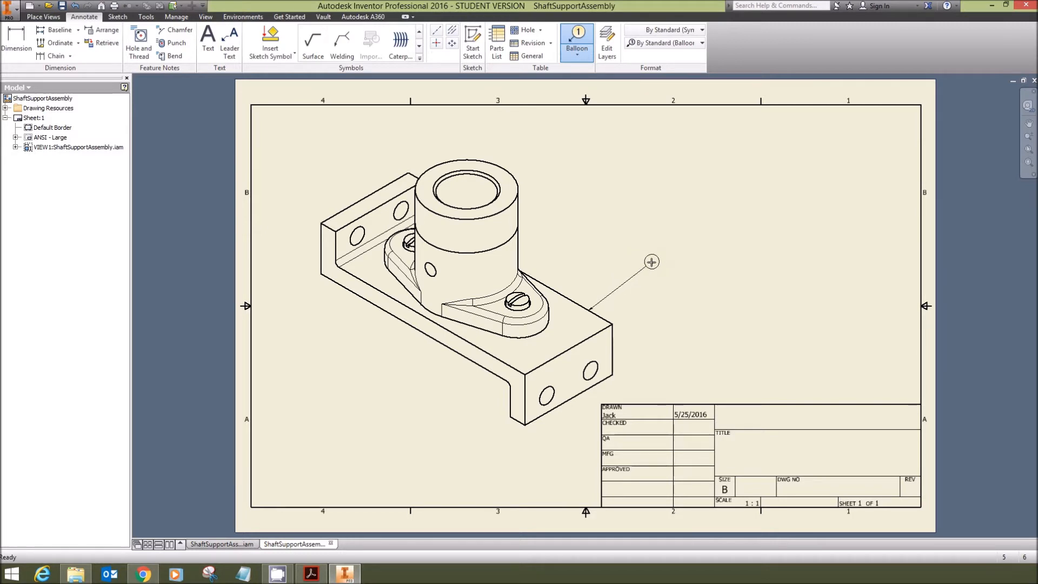
right_click(651, 262)
click(694, 263)
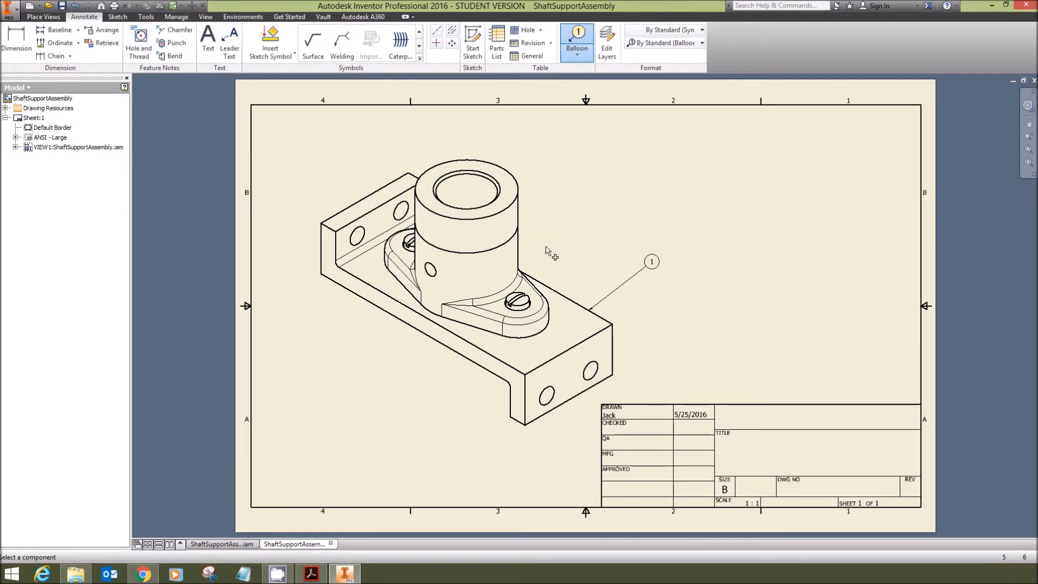
Balloon the front cap screw with a bent leader ending above the base plate's balloon.
click(522, 300)
click(570, 249)
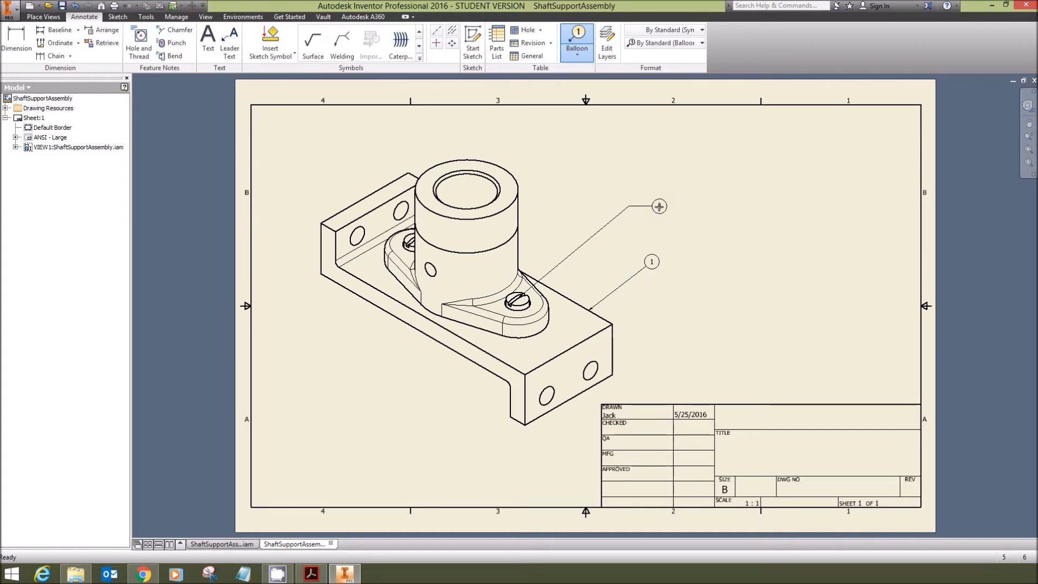
right_click(659, 206)
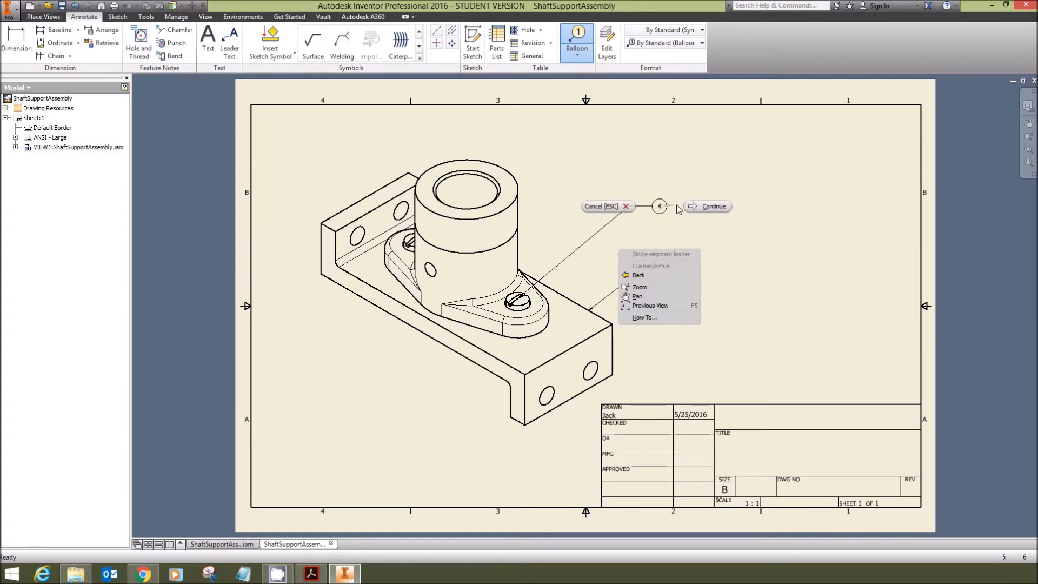
click(695, 206)
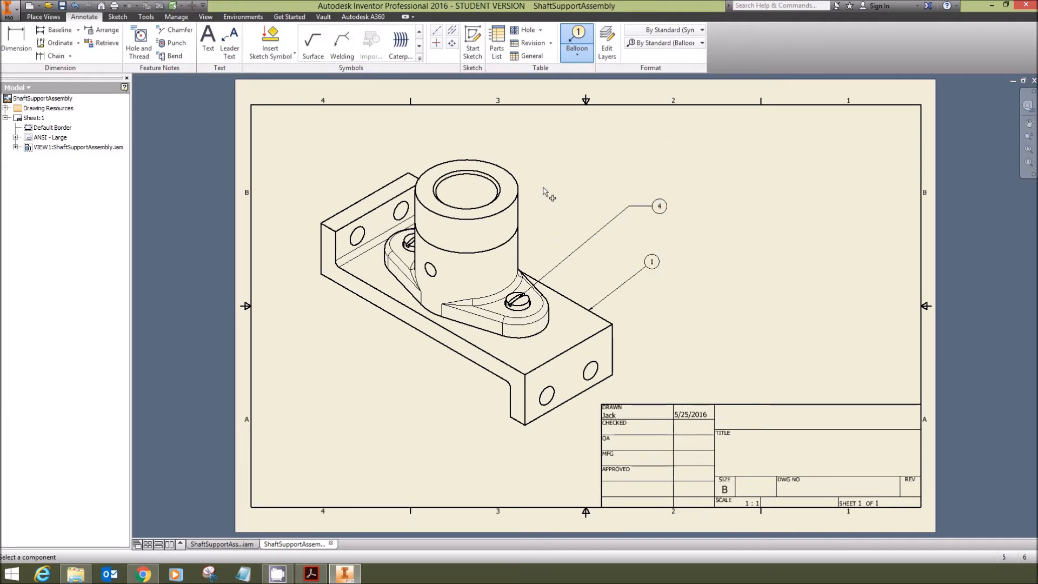
Balloon the collar from its outer top edge, placing the balloon above the cap screw's balloon.
click(517, 179)
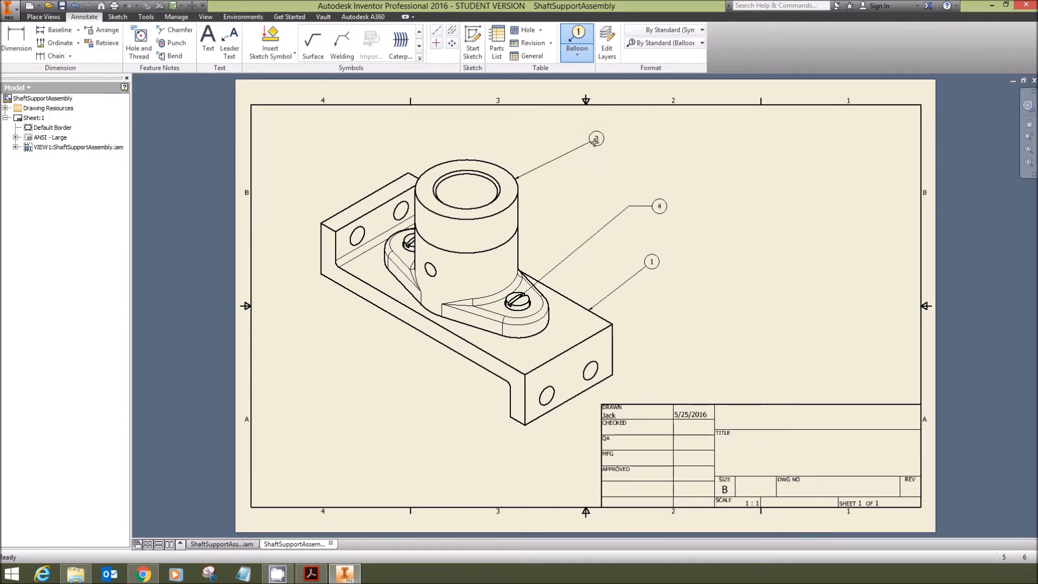
click(592, 142)
right_click(618, 144)
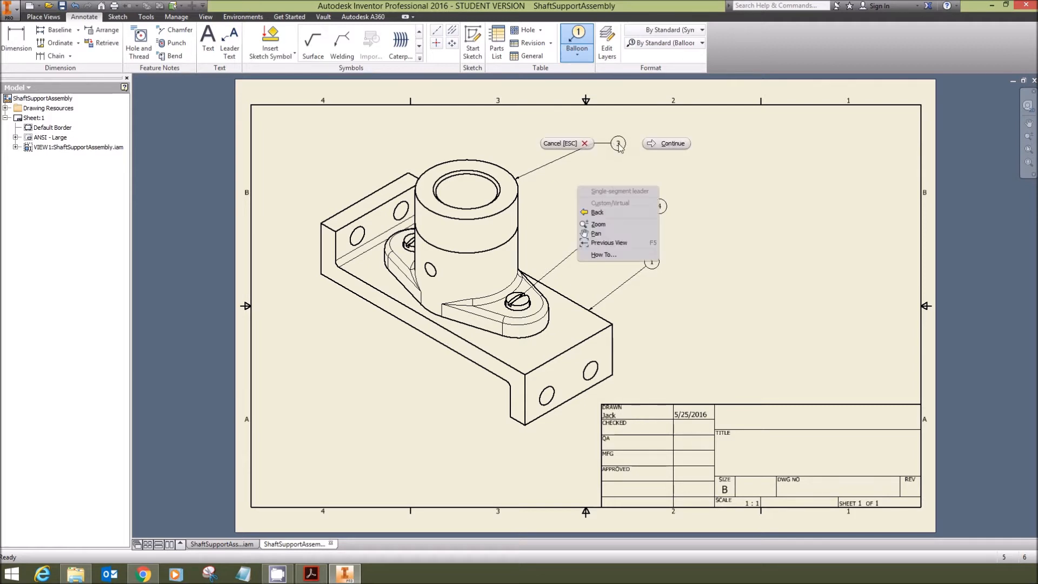
click(671, 145)
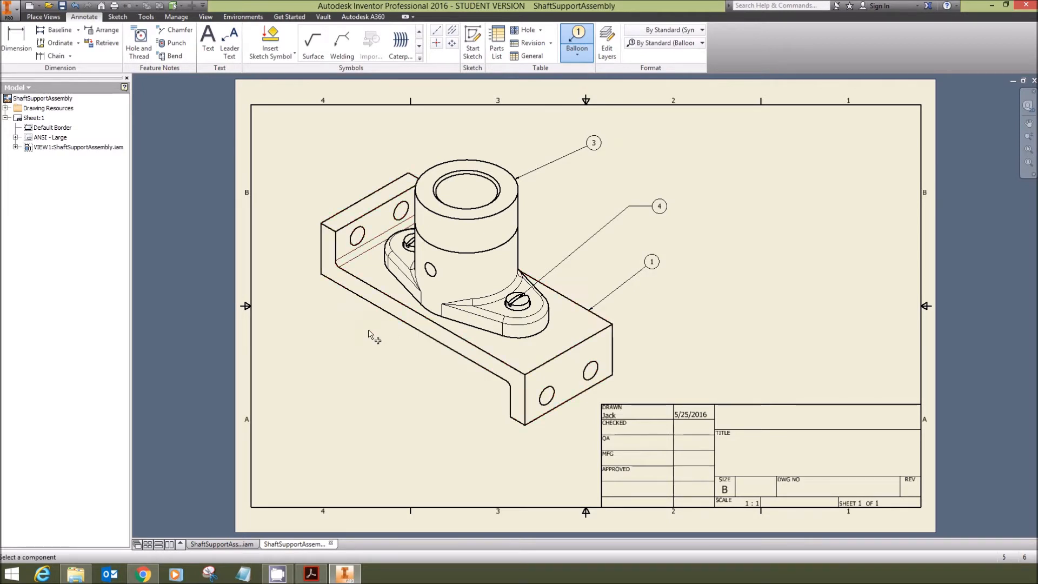
Balloon the bearing with a bent leader running out past the base plate's front edge, and finish ballooning.
click(421, 294)
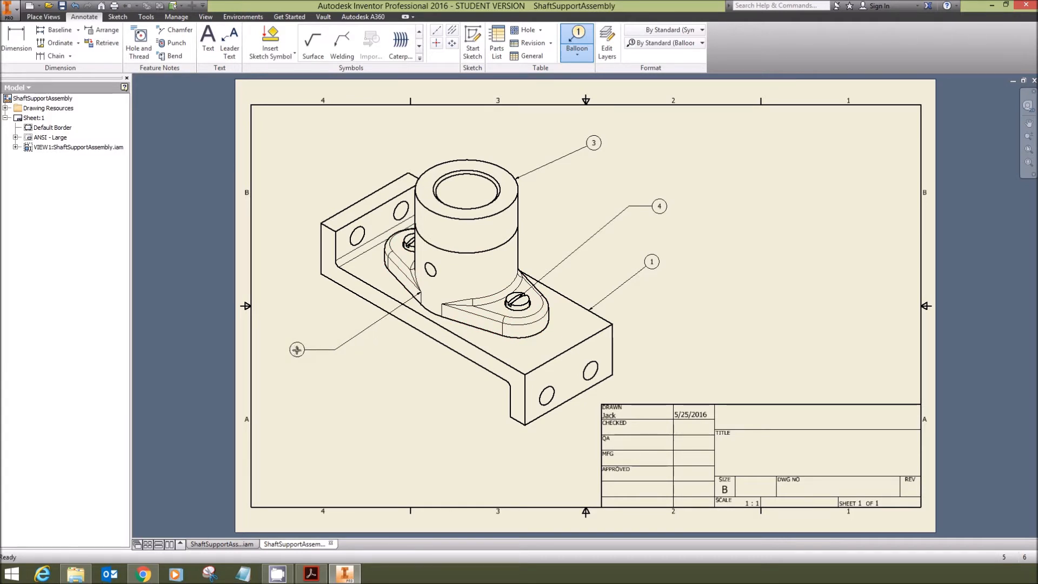
click(296, 349)
right_click(296, 350)
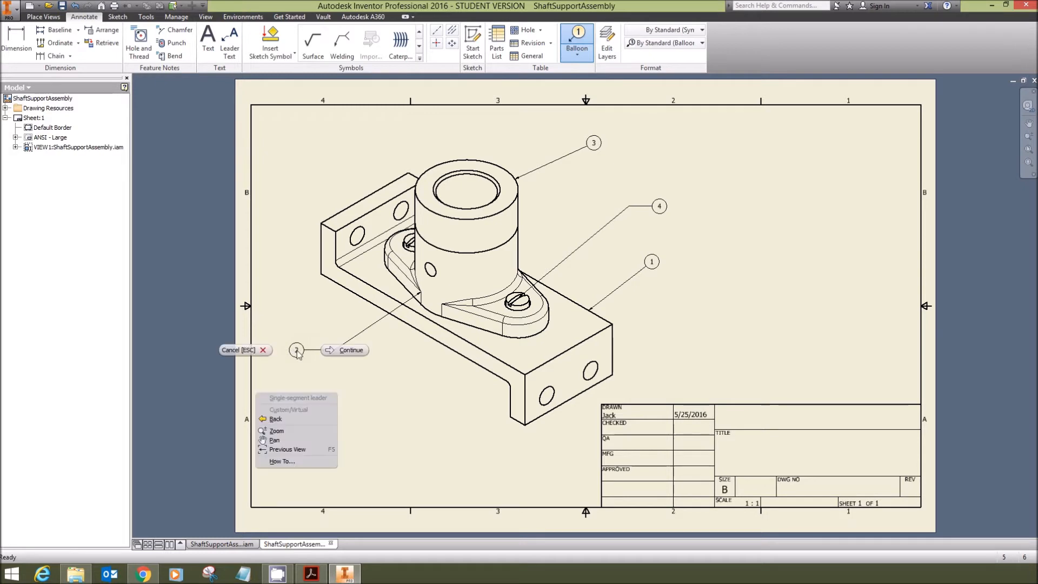
click(324, 351)
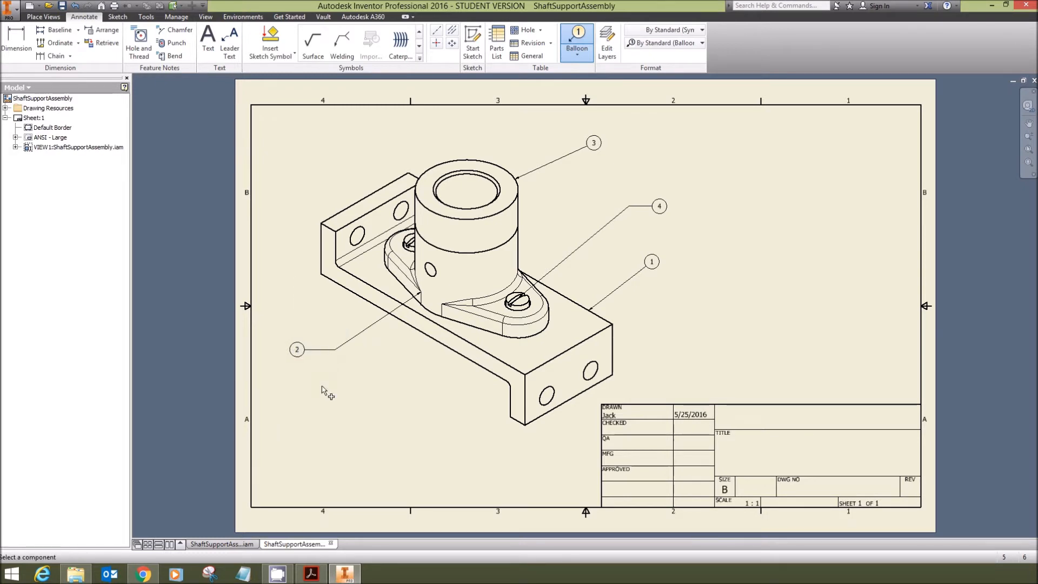
key(Escape)
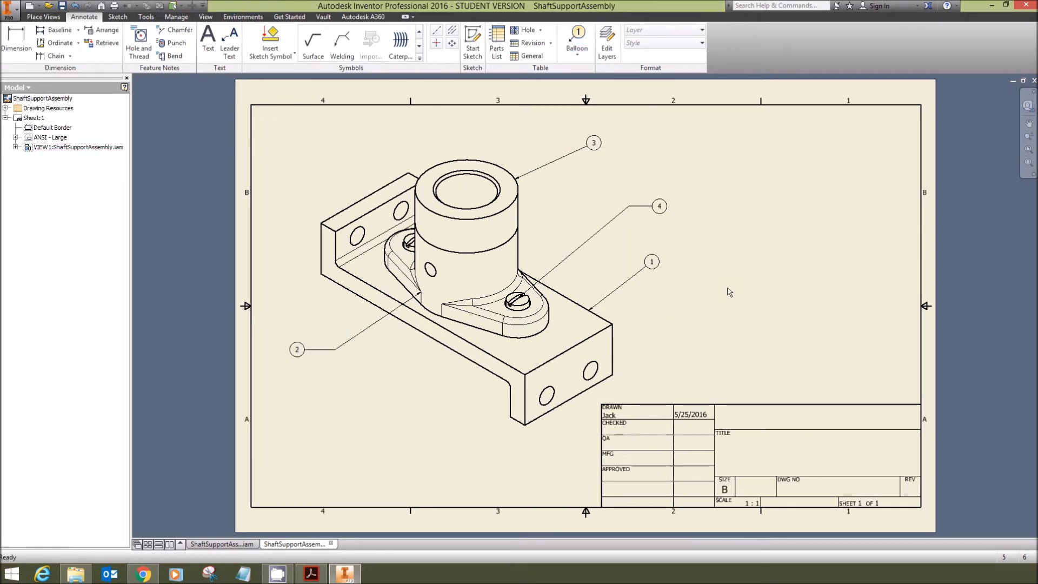
click(579, 59)
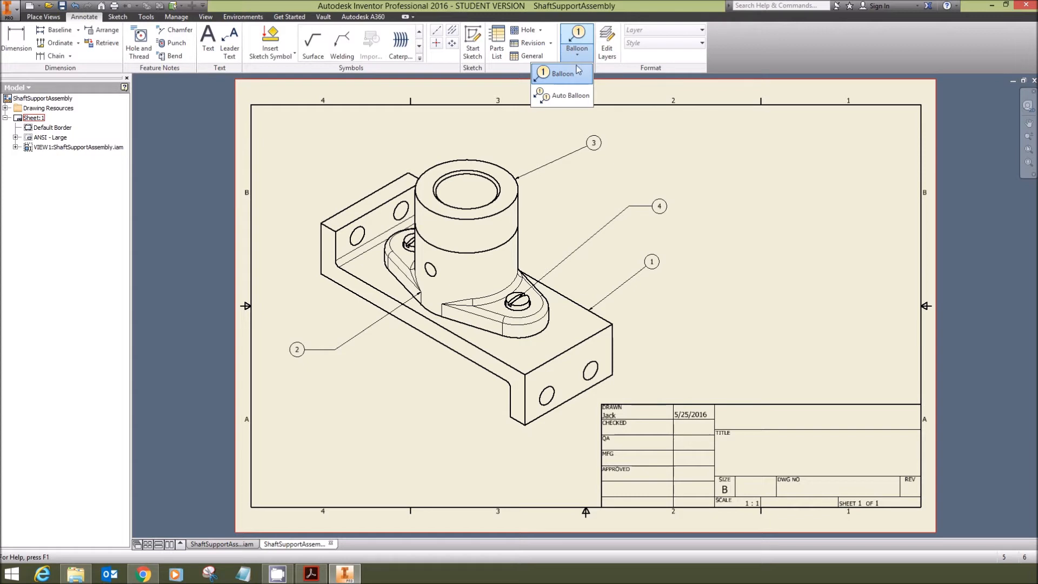
click(637, 116)
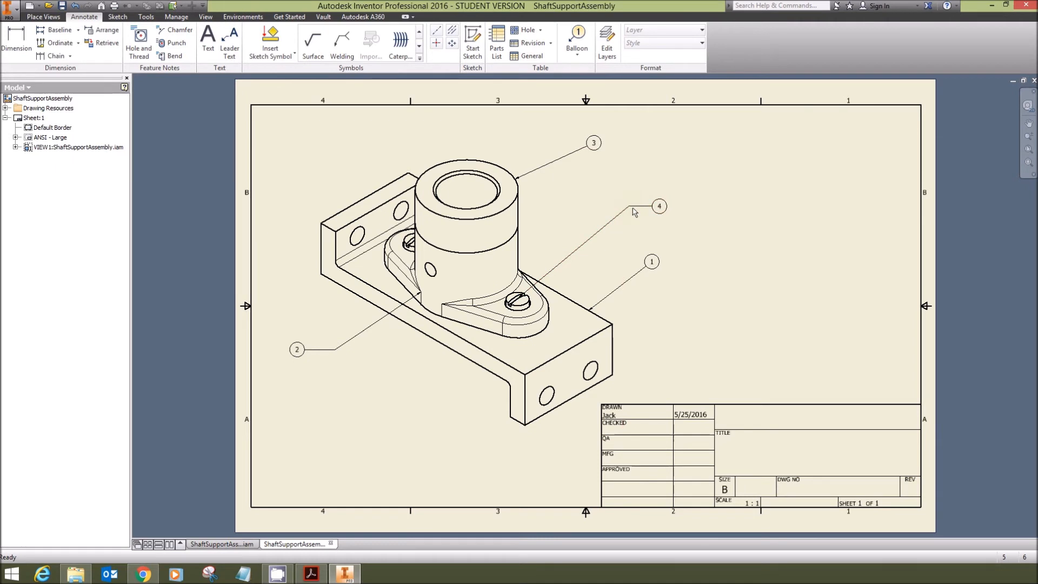
Pull the cap screw's balloon and its leader bend in closer to the assembly so the leader runs straight.
drag(628, 207, 573, 214)
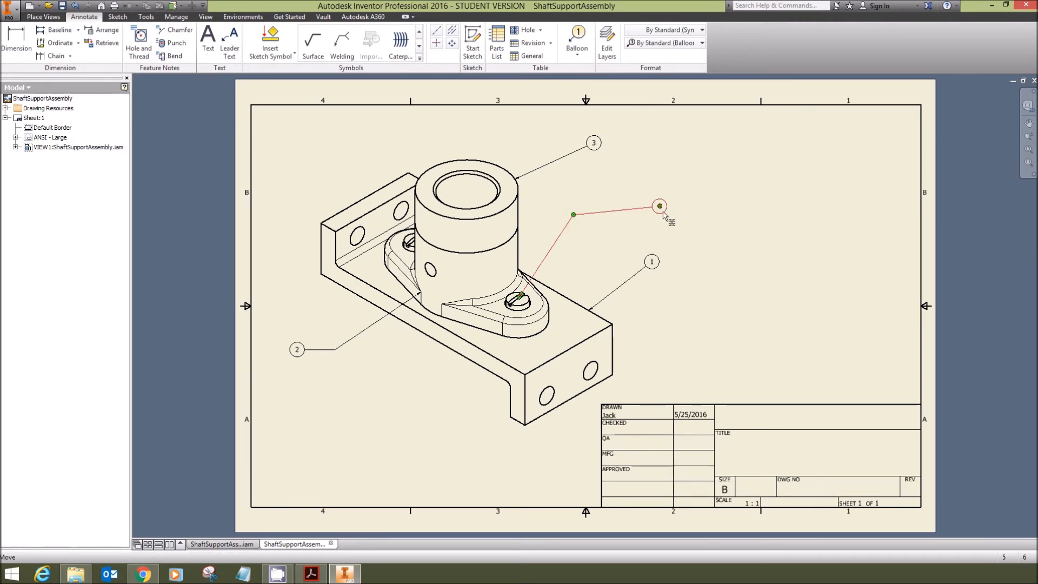
drag(660, 207, 586, 218)
drag(586, 218, 577, 215)
click(614, 196)
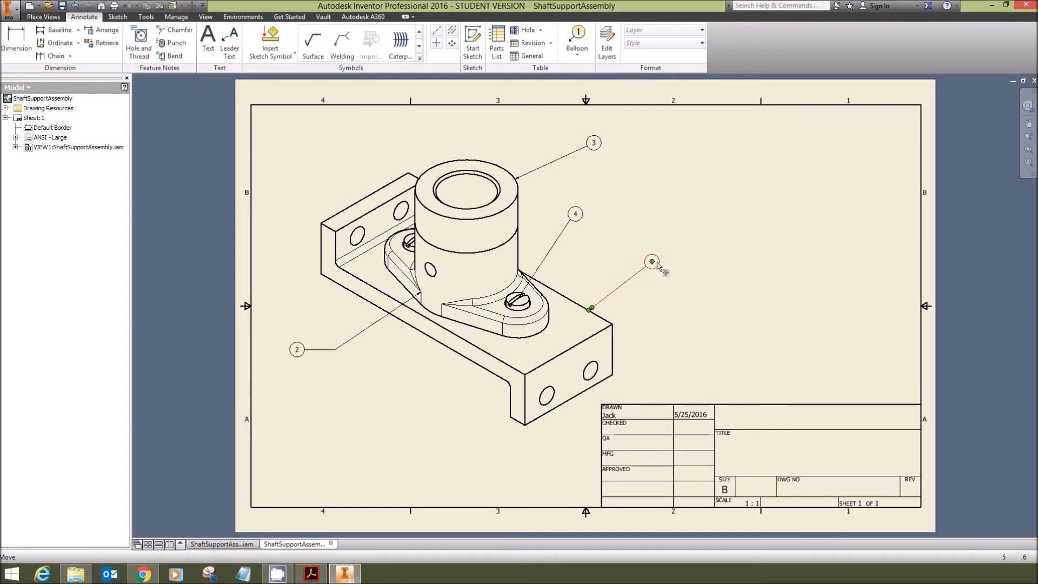
Reposition the base plate, cap screw and collar balloons into a roughly vertical column beside the assembly.
drag(651, 263, 609, 288)
mouse_move(577, 215)
mouse_down()
mouse_move(612, 216)
mouse_move(581, 215)
mouse_move(605, 214)
mouse_move(593, 216)
mouse_up()
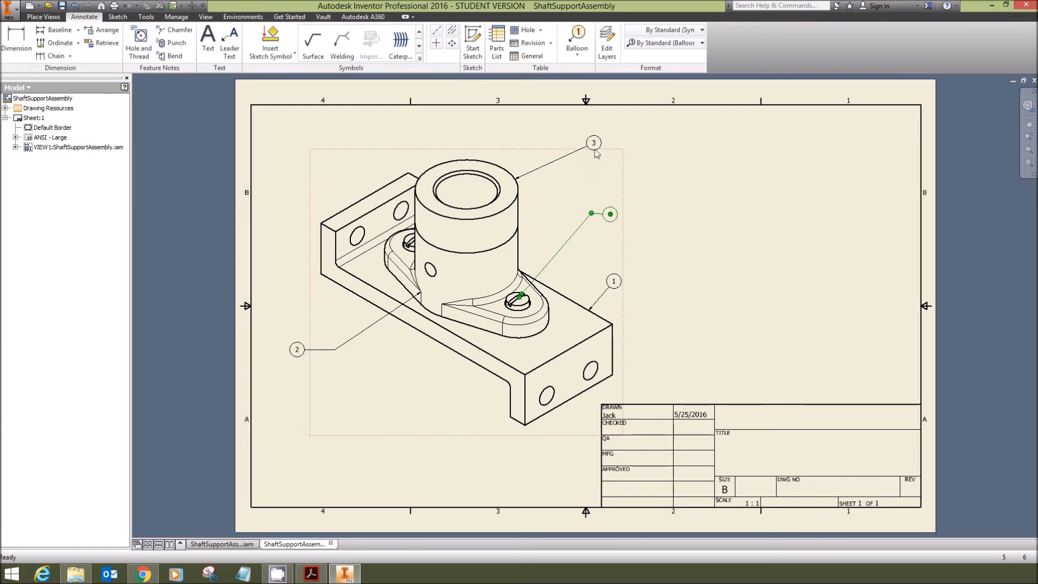
drag(599, 145, 613, 147)
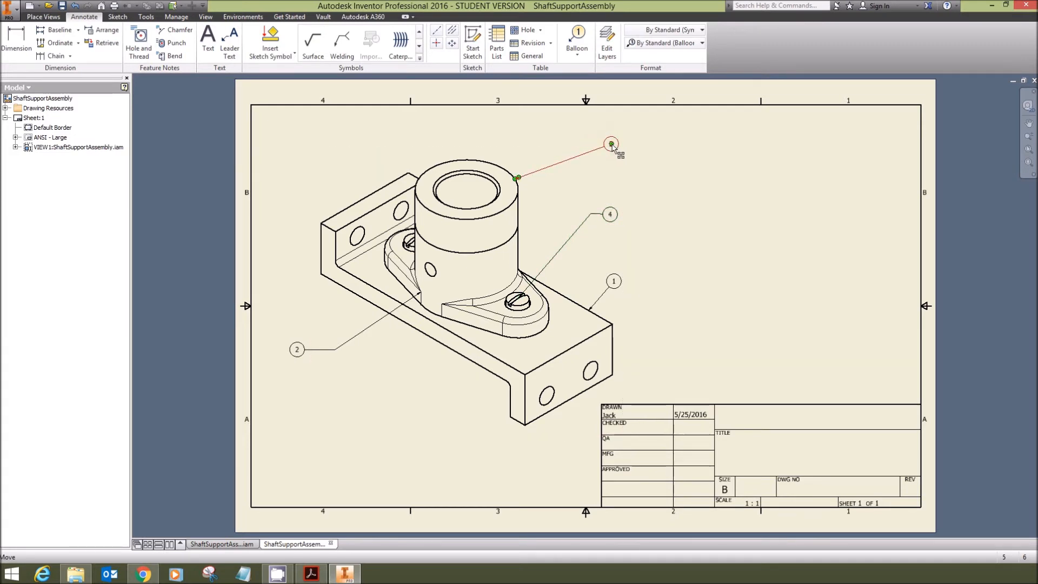
right_click(612, 147)
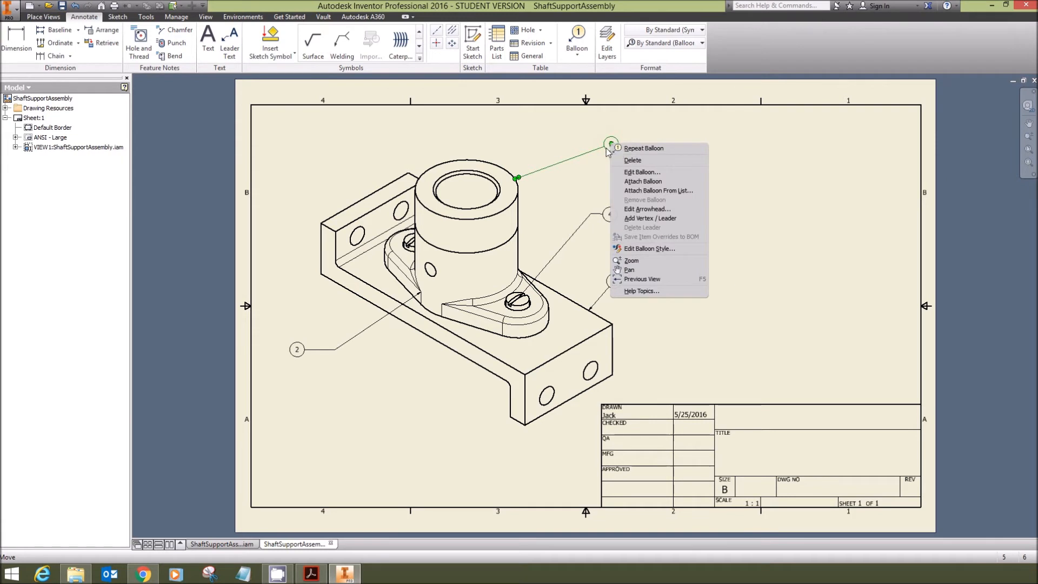
click(598, 177)
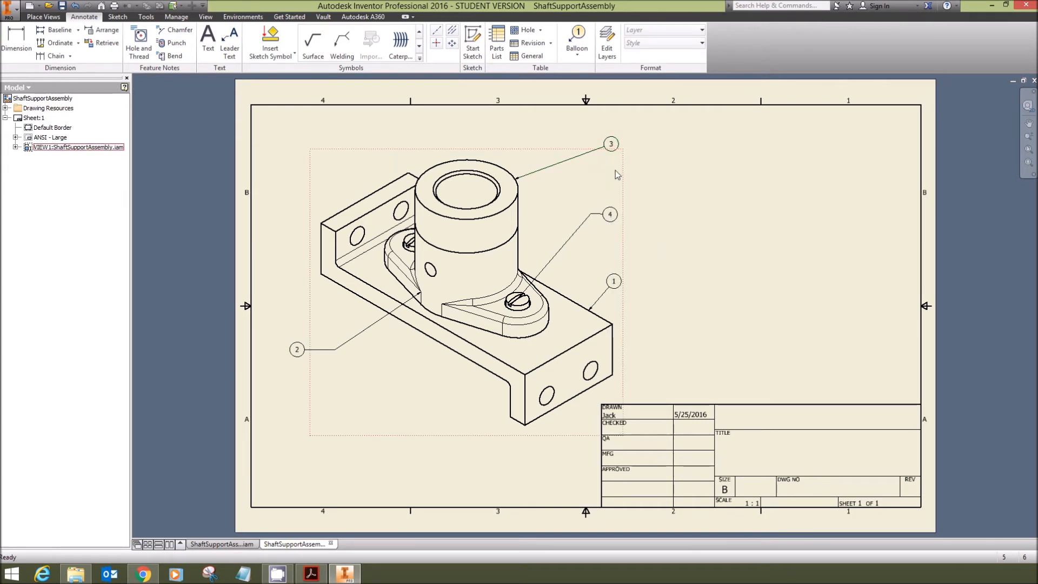
Nudge the cap screw's balloon into line with the collar and base plate balloons.
click(615, 151)
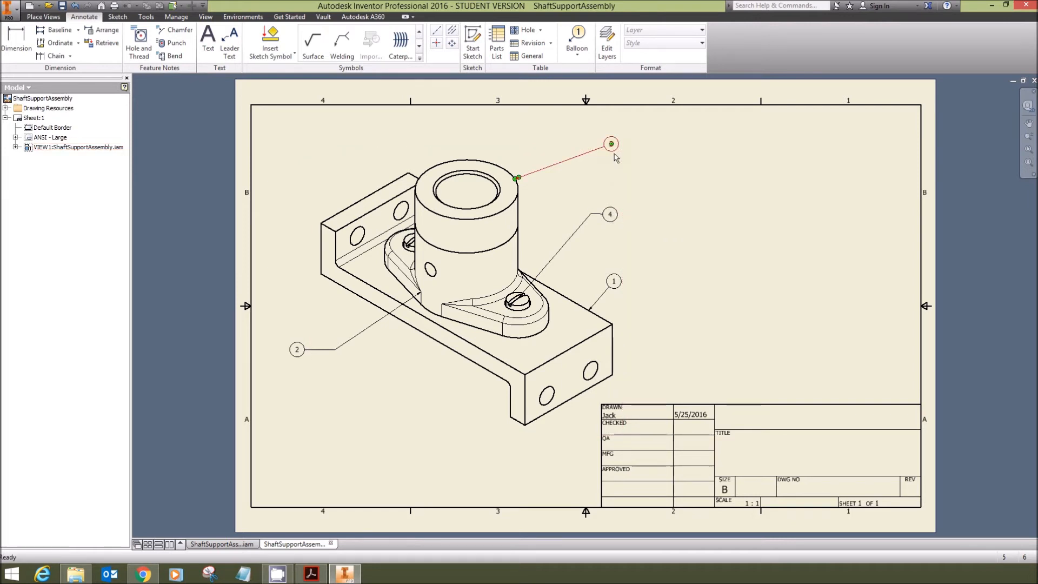
click(610, 215)
drag(610, 214, 612, 215)
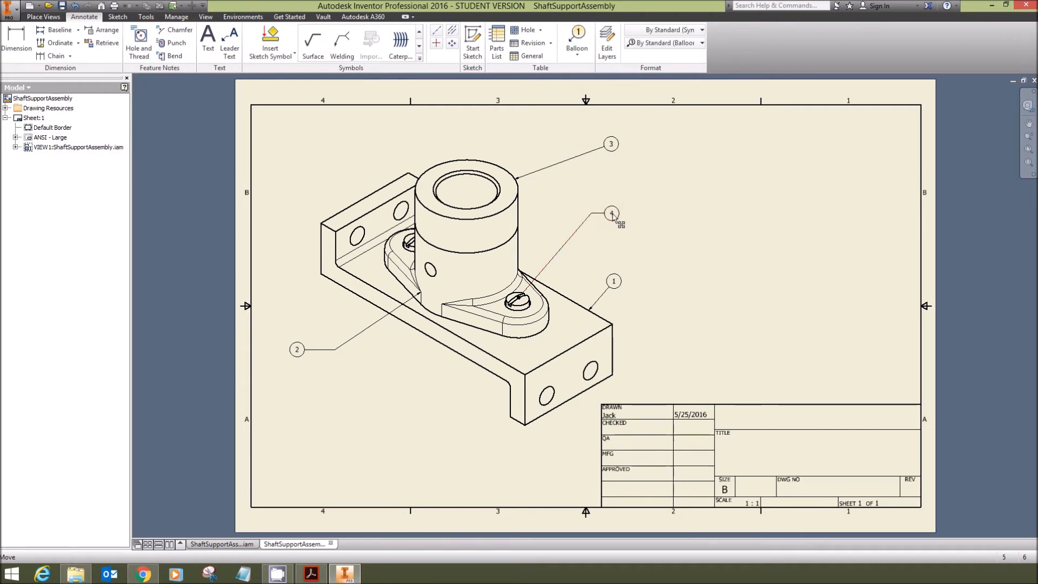
click(700, 225)
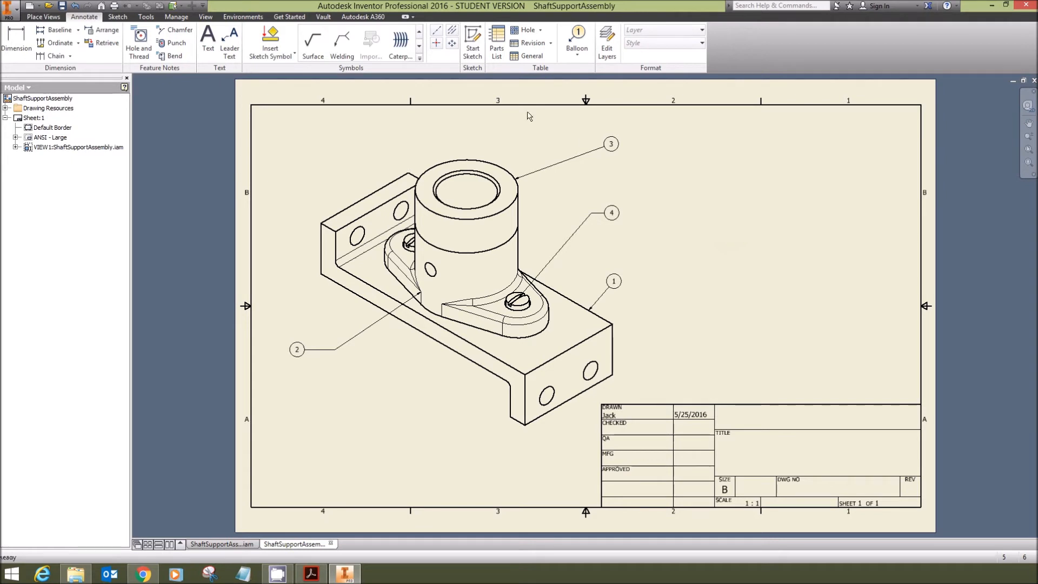
Create a parts list from the isometric assembly view and place it directly above the title block, against the sheet border.
click(497, 43)
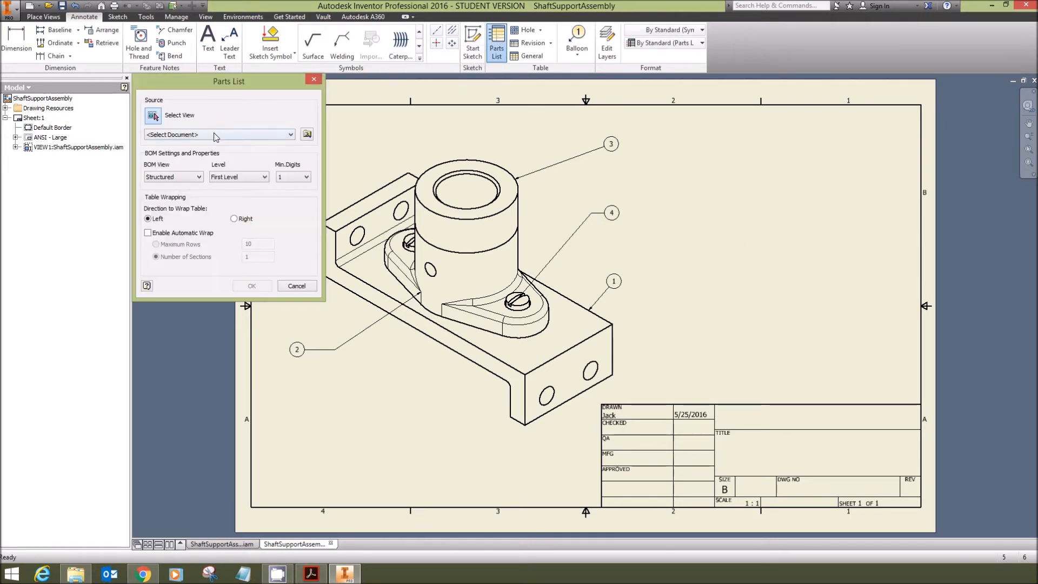
click(394, 166)
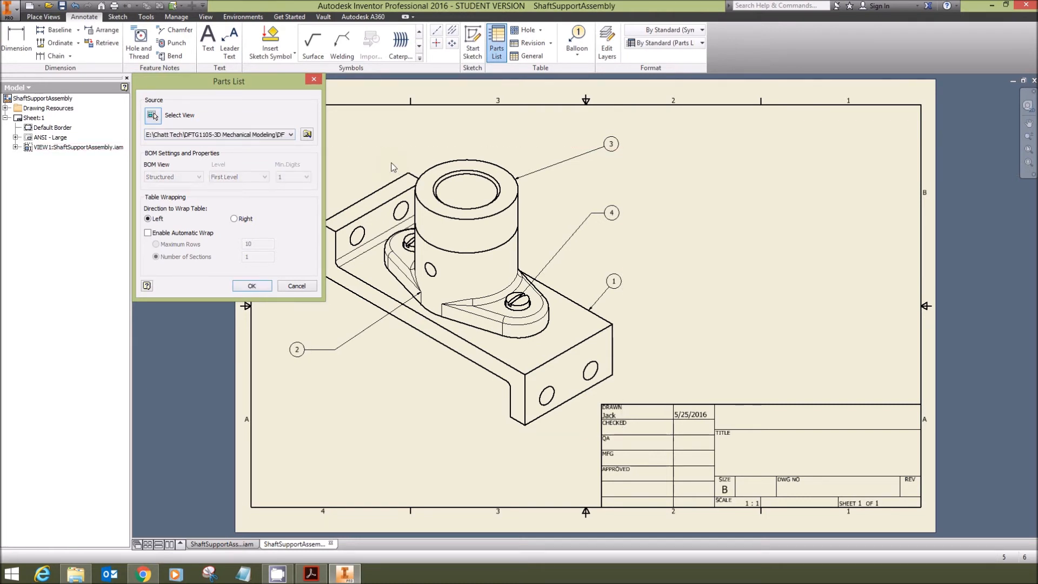
click(253, 287)
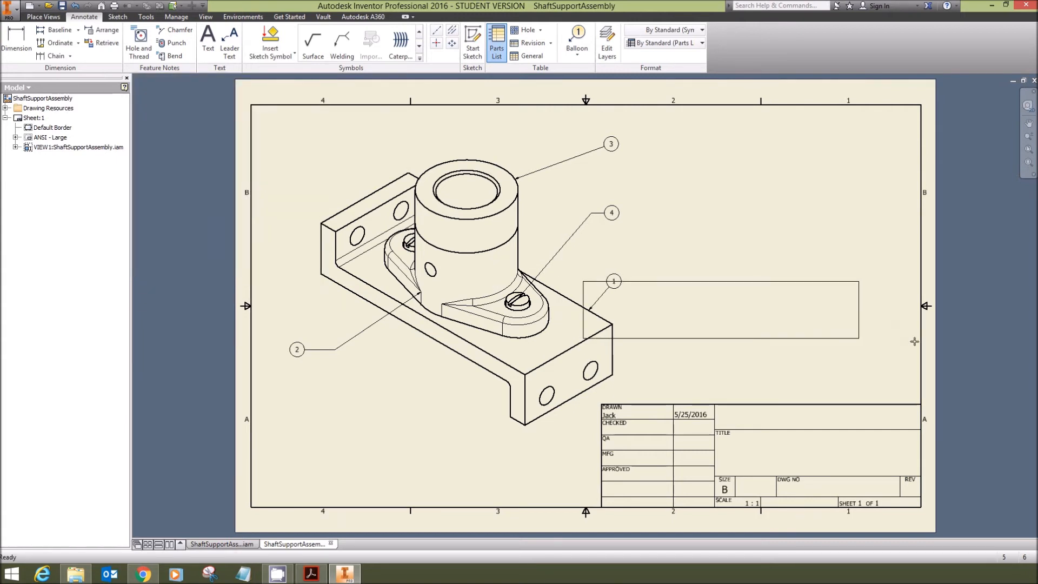
click(931, 407)
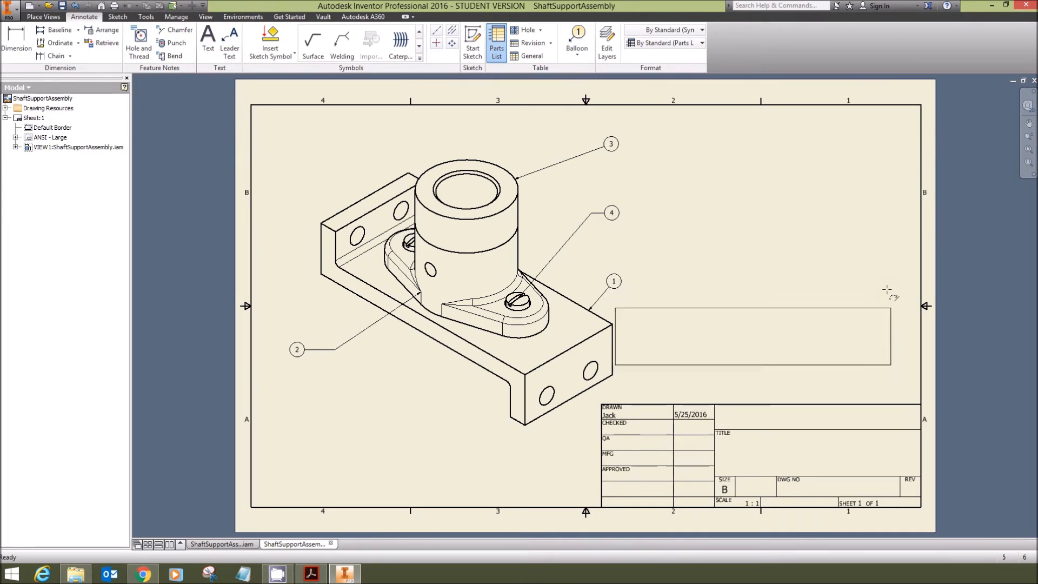
click(920, 347)
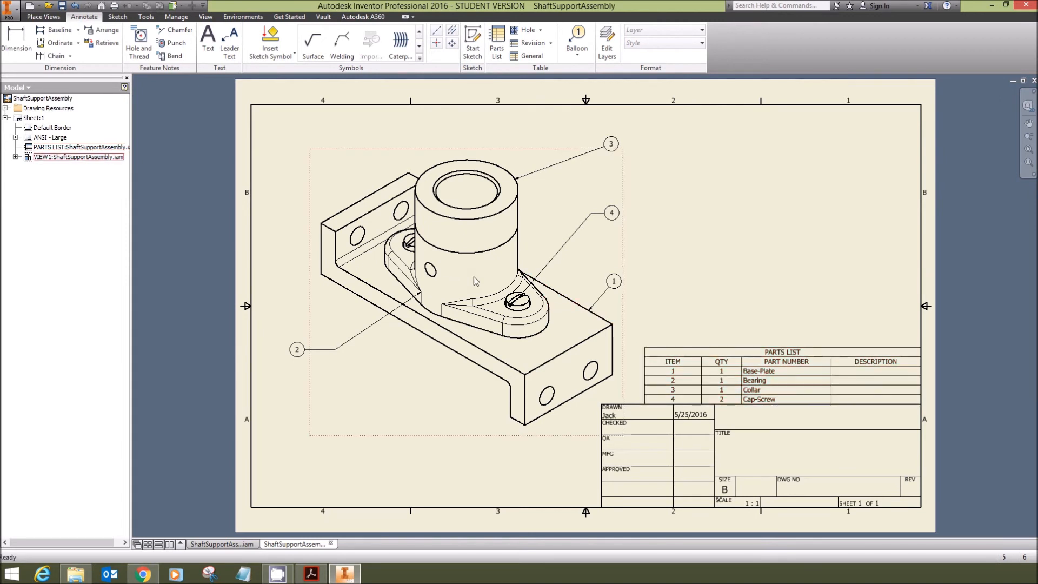
Edit the parts list to add a MATERIAL column after DESCRIPTION.
click(755, 381)
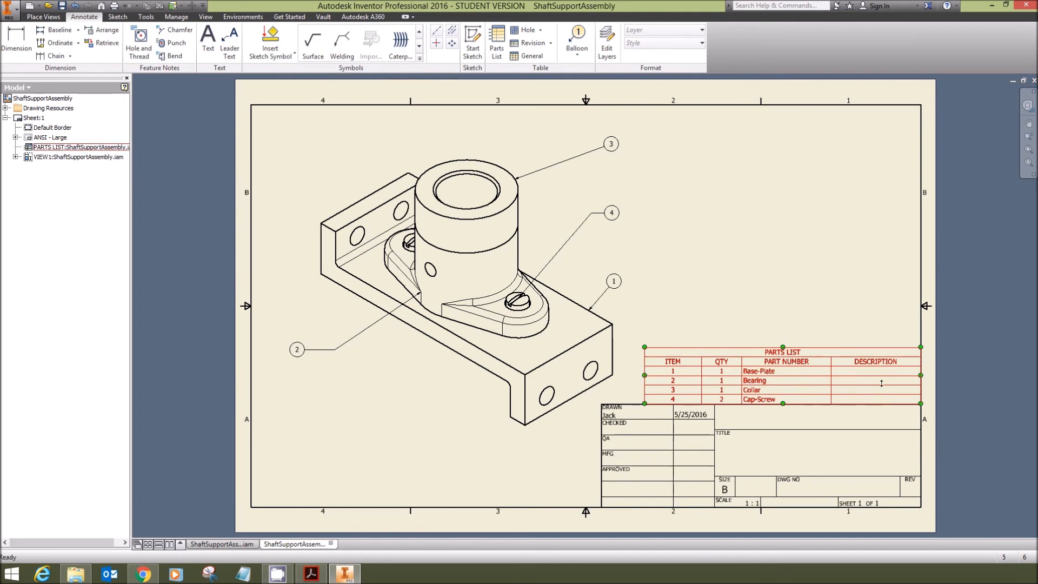
click(768, 354)
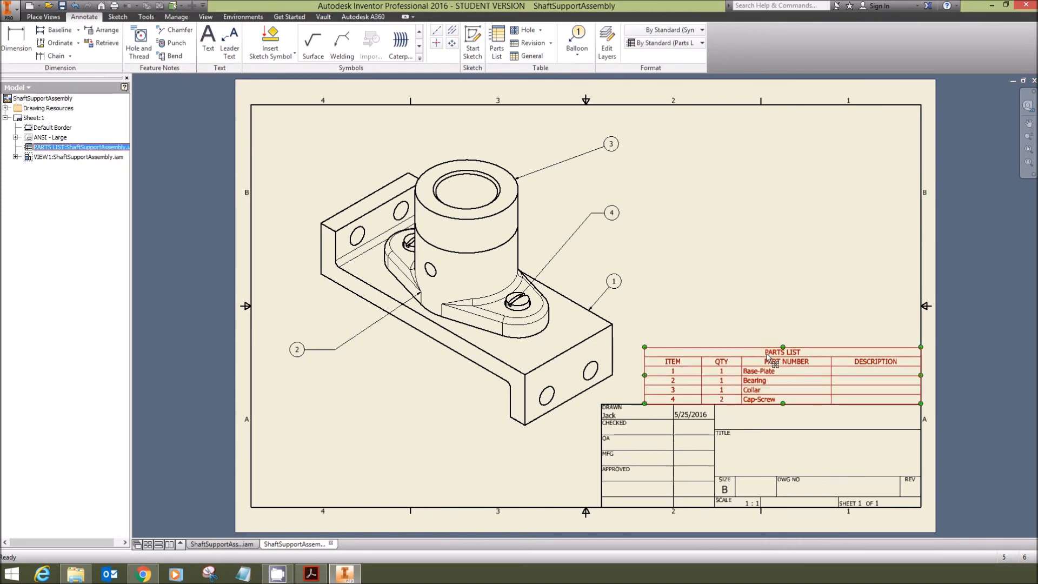
right_click(768, 355)
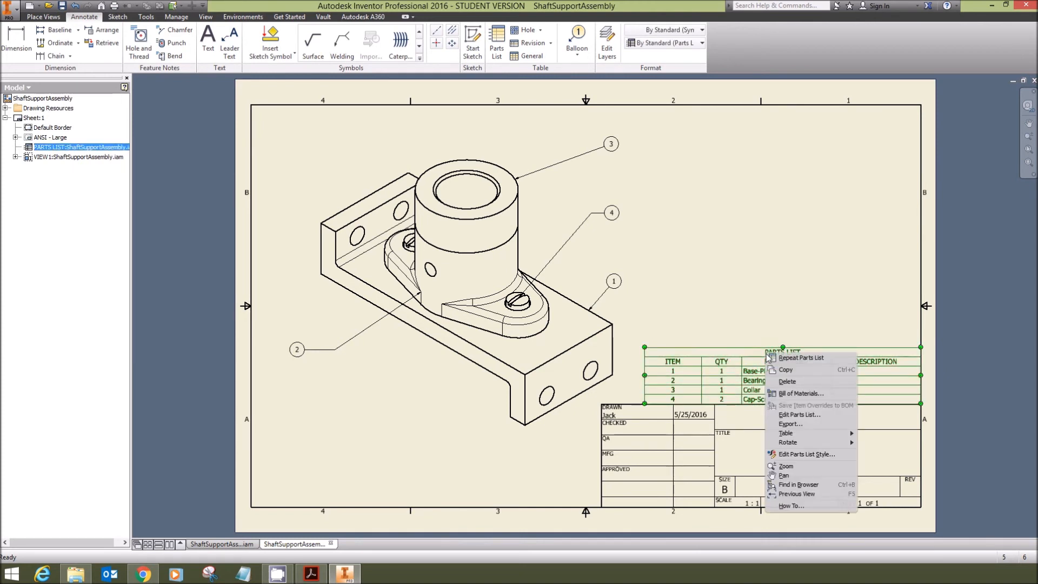
click(801, 414)
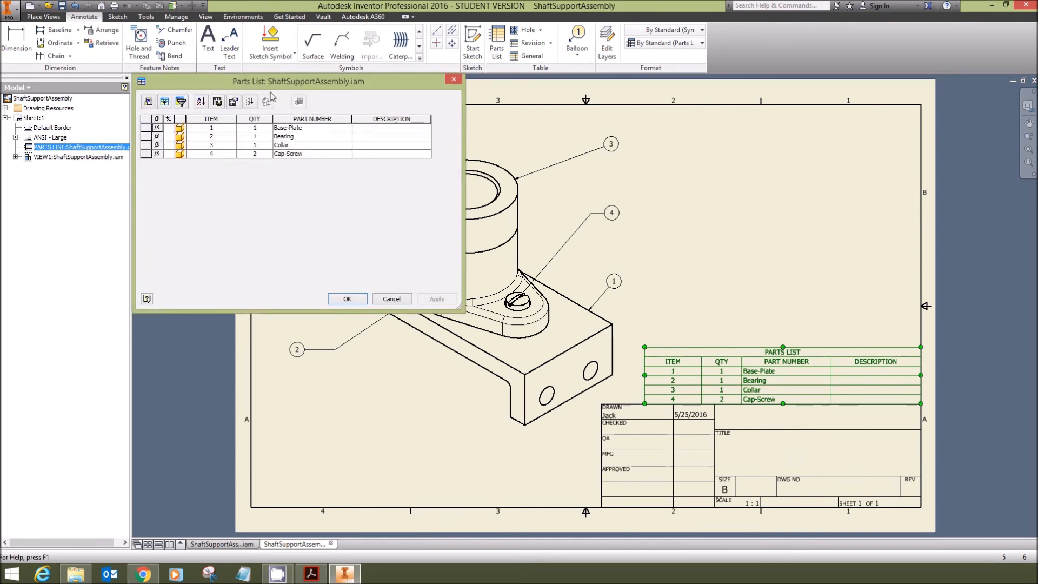
click(148, 102)
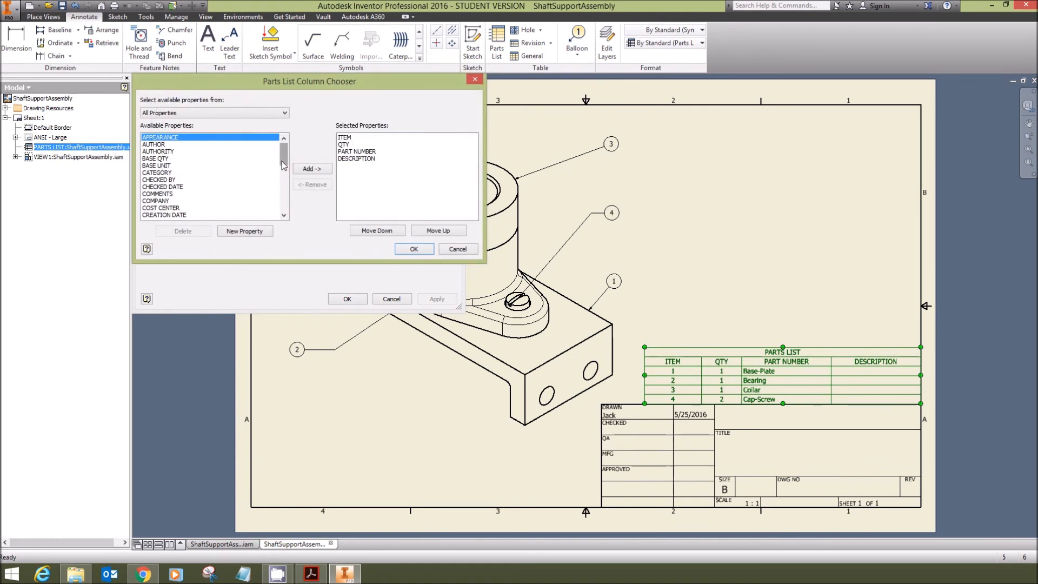
scroll(281, 167, down, 1)
drag(282, 171, 282, 191)
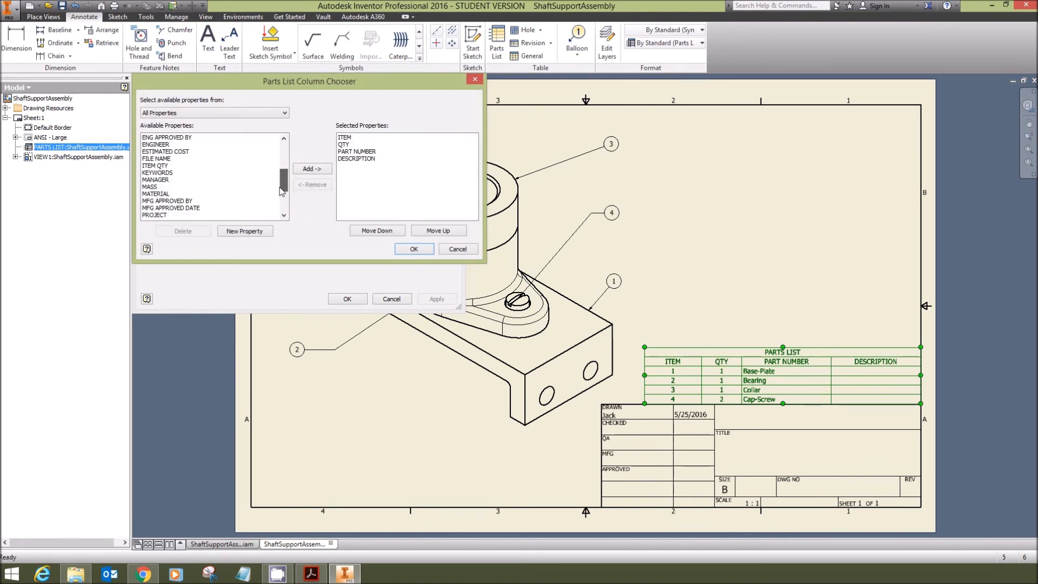
click(153, 194)
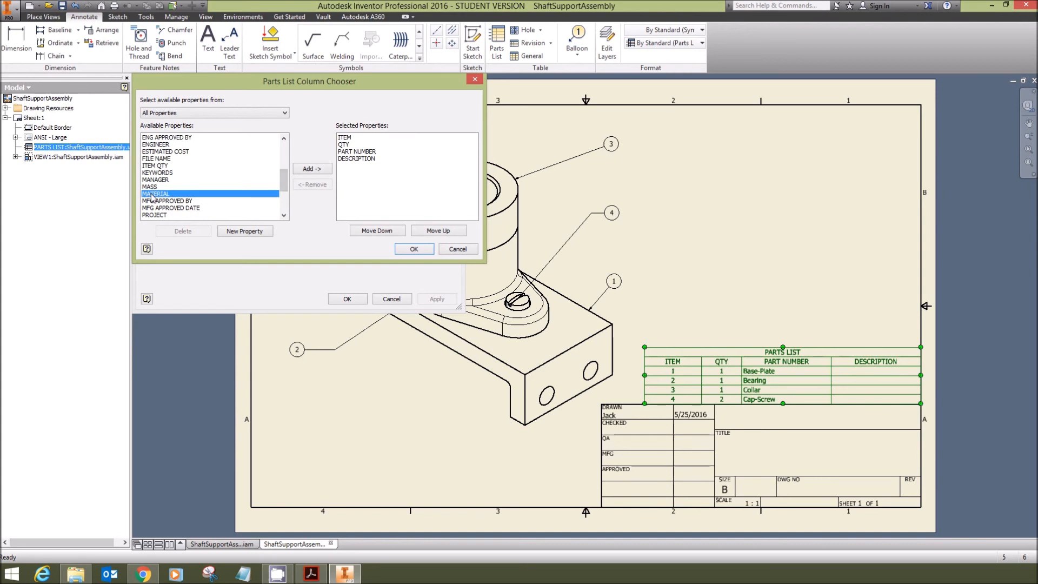
click(313, 169)
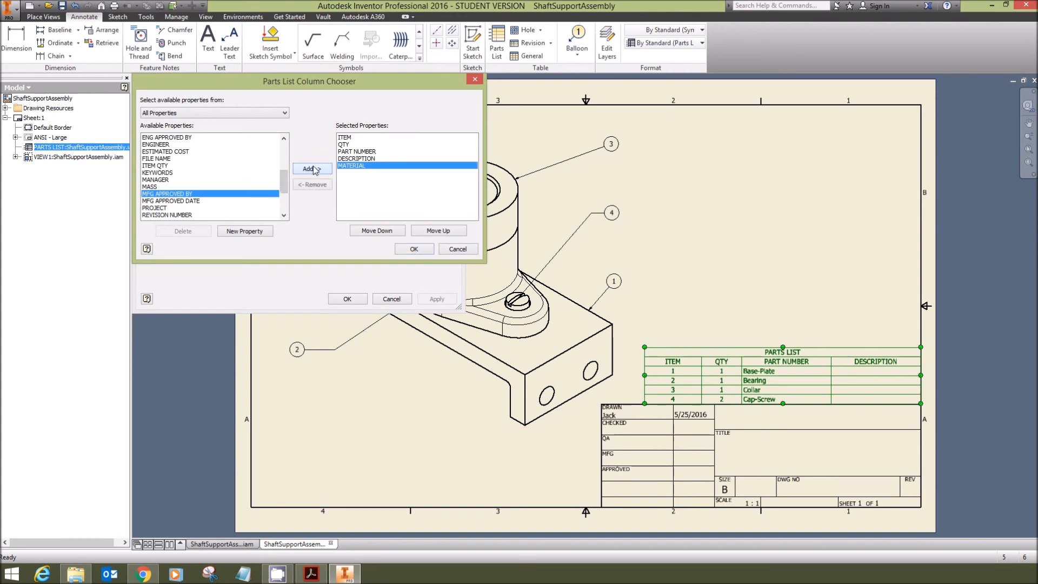
click(413, 249)
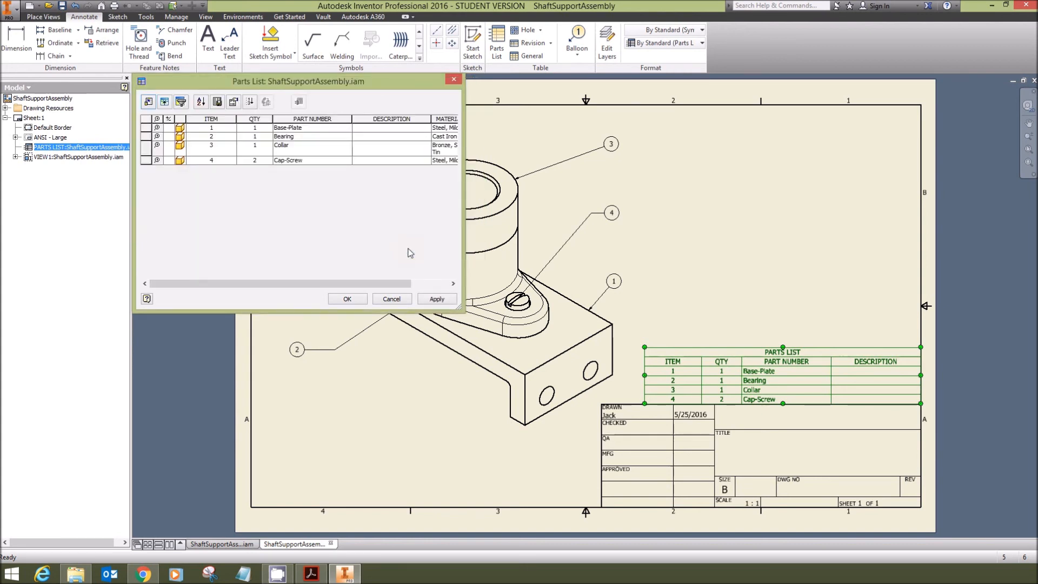
click(348, 300)
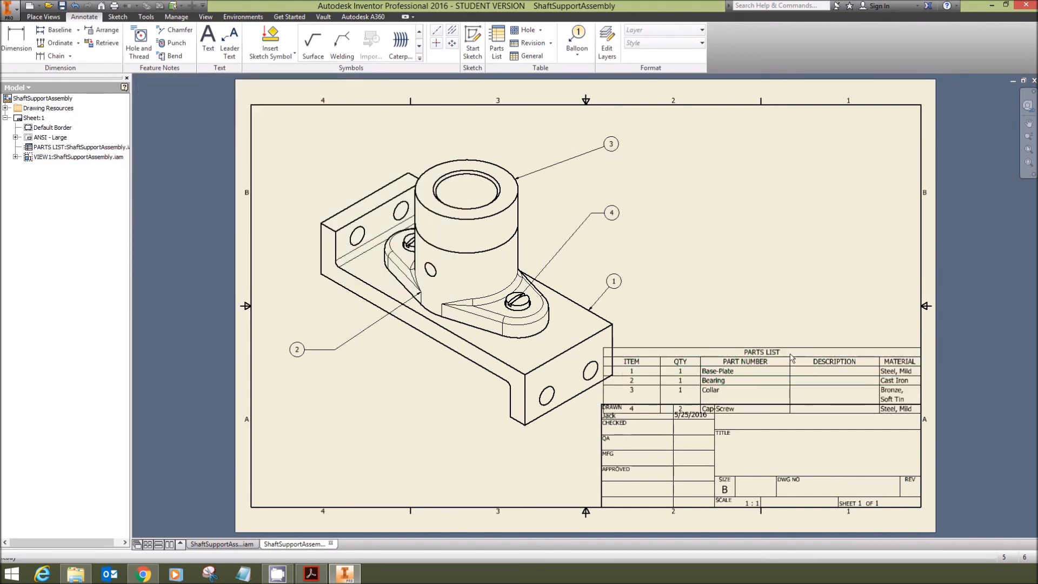
click(889, 408)
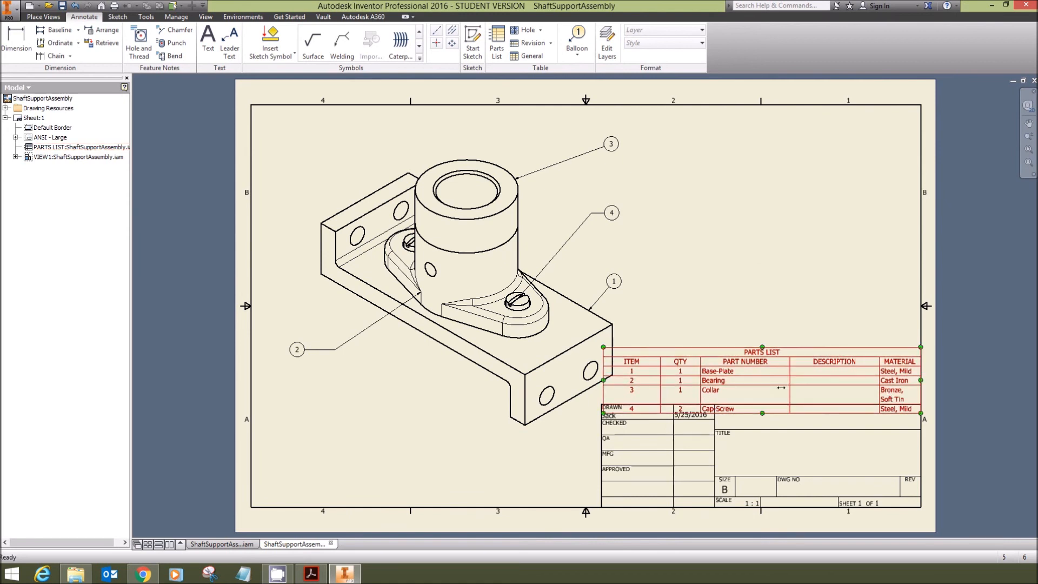
drag(776, 412, 780, 397)
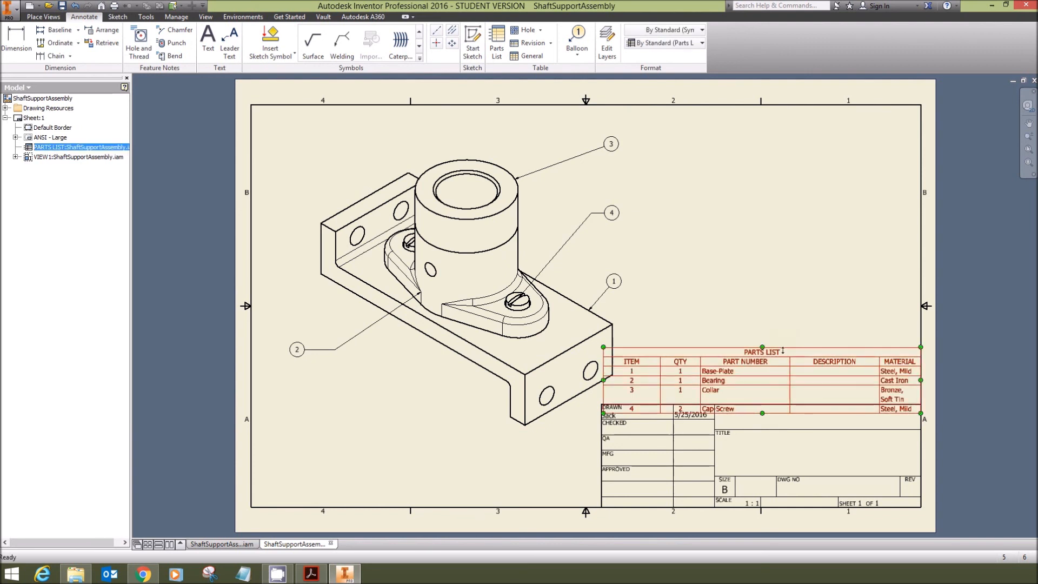
right_click(833, 291)
click(831, 294)
Widen the parts list's MATERIAL column so each material fits on one line, and narrow the DESCRIPTION column.
click(810, 361)
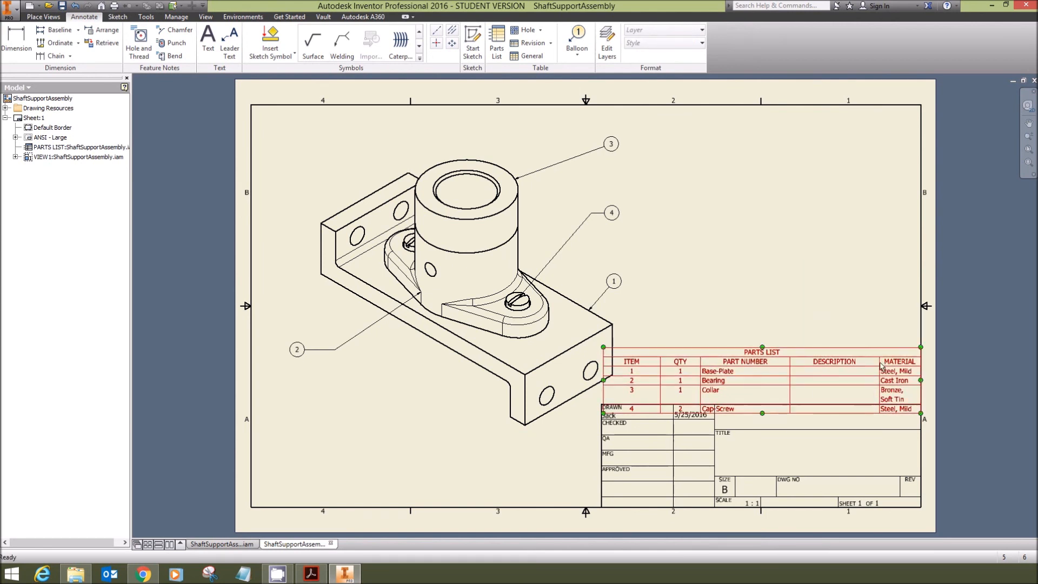
drag(880, 366, 842, 364)
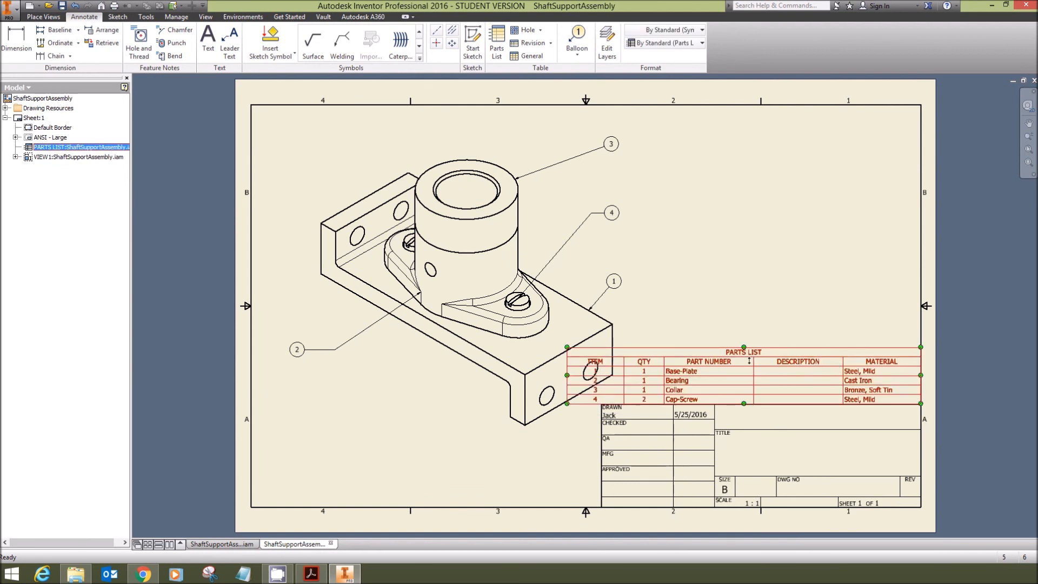
drag(755, 365, 782, 363)
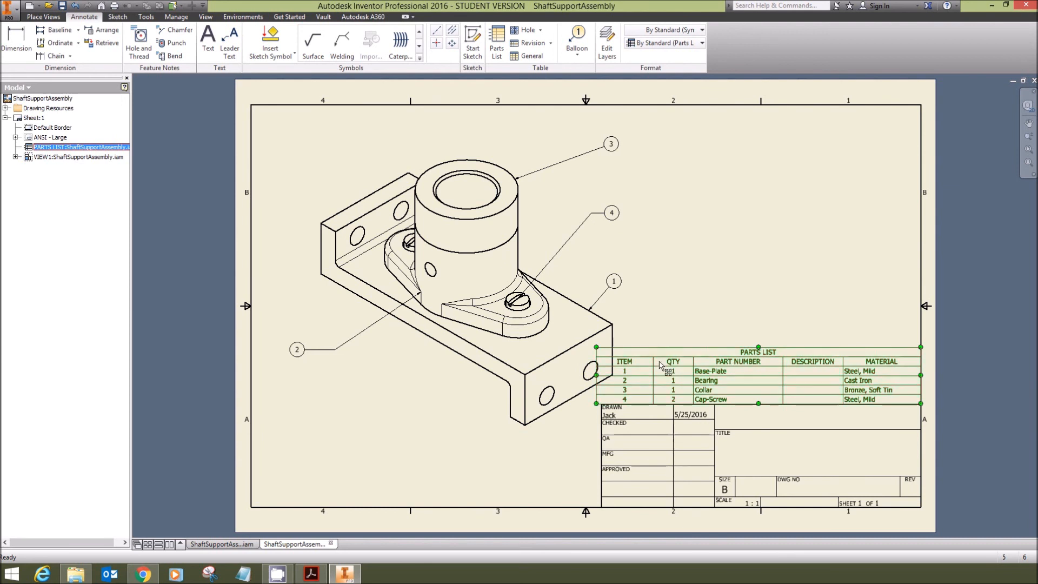
Narrow the parts list's ITEM and QTY columns so the table clears the base plate, and deselect the table.
drag(598, 367, 627, 362)
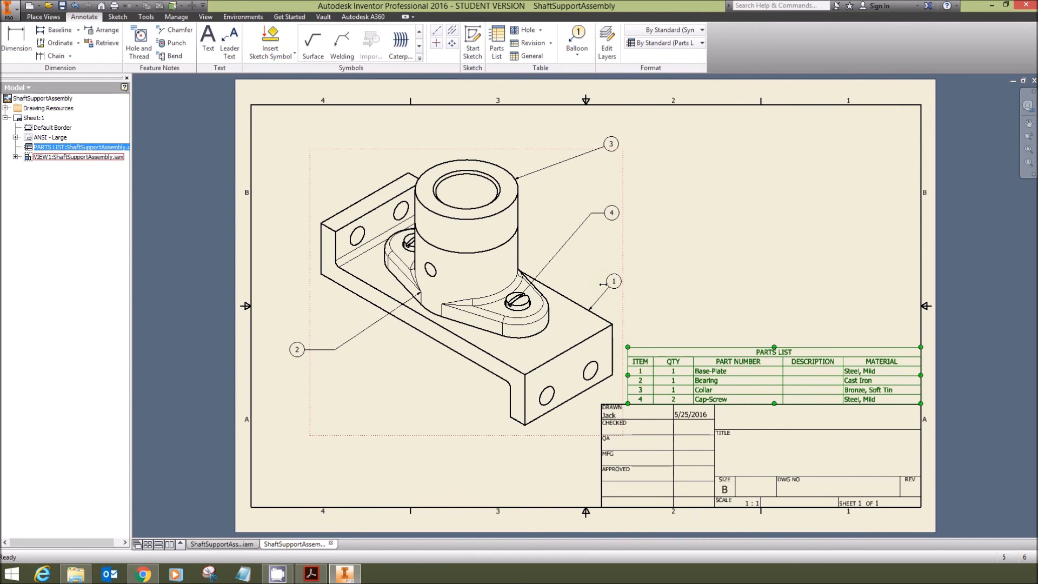
drag(653, 371, 662, 374)
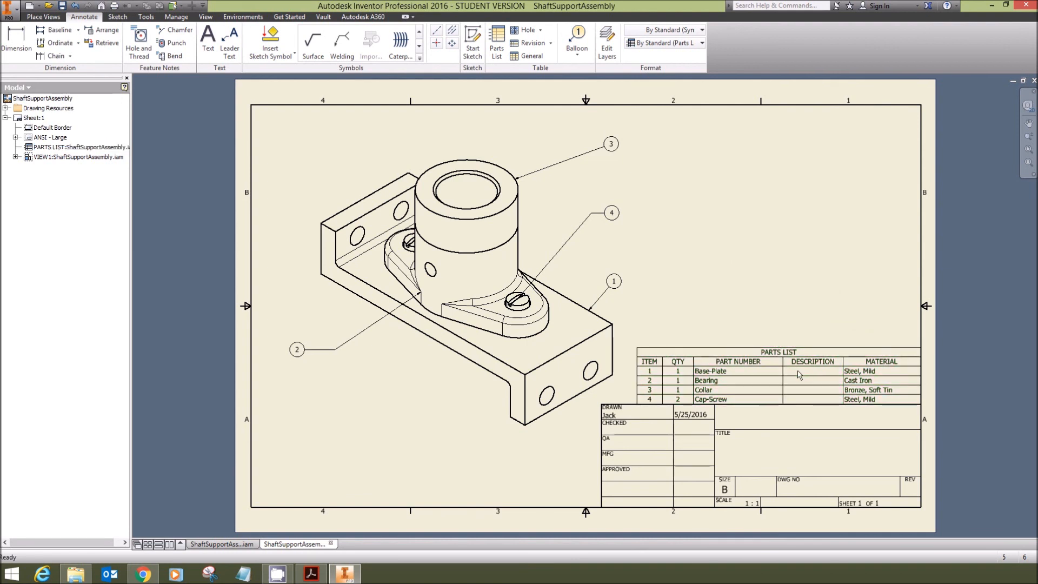
key(Escape)
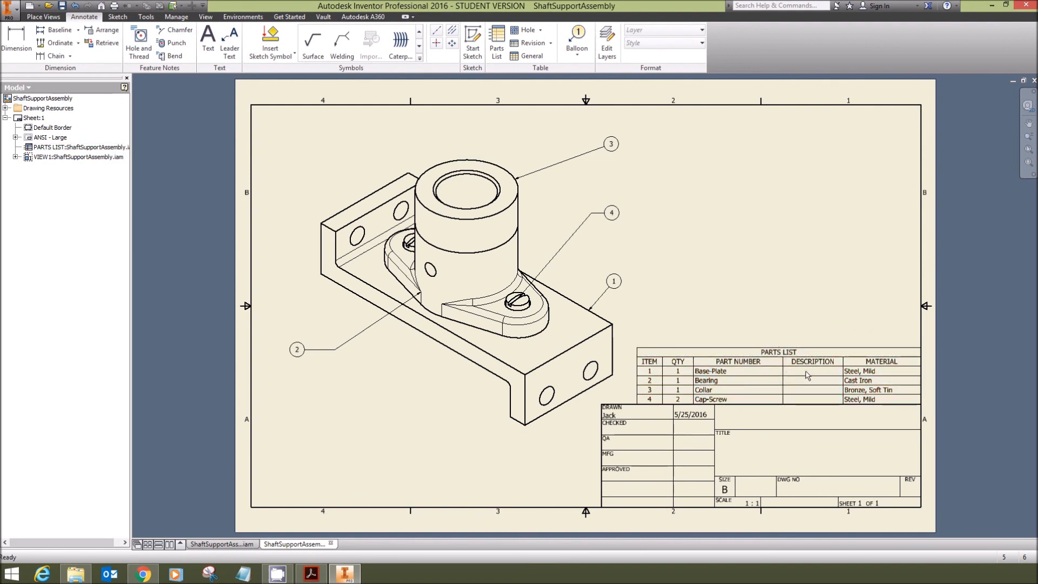
click(806, 373)
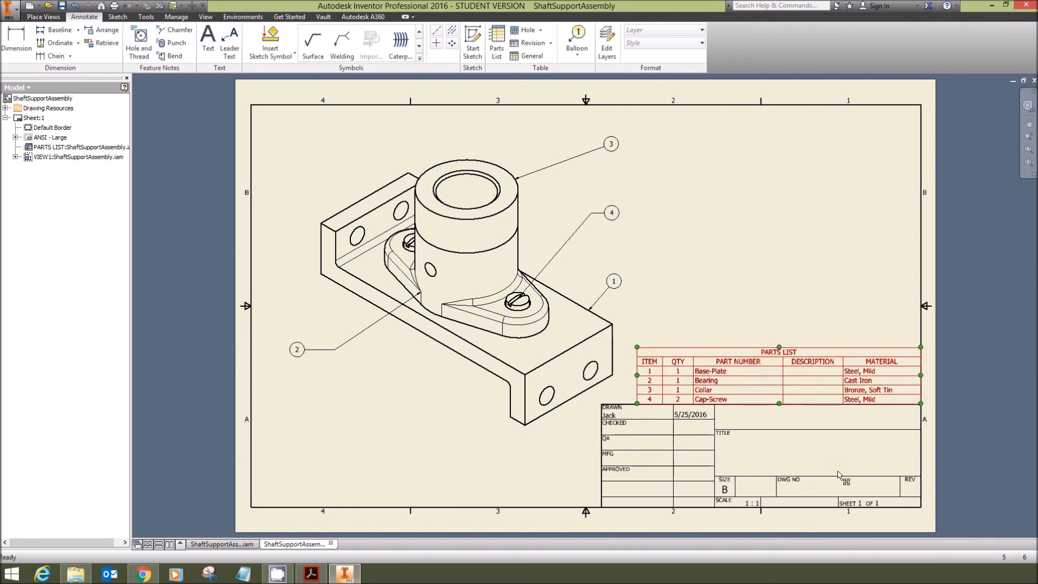
click(740, 246)
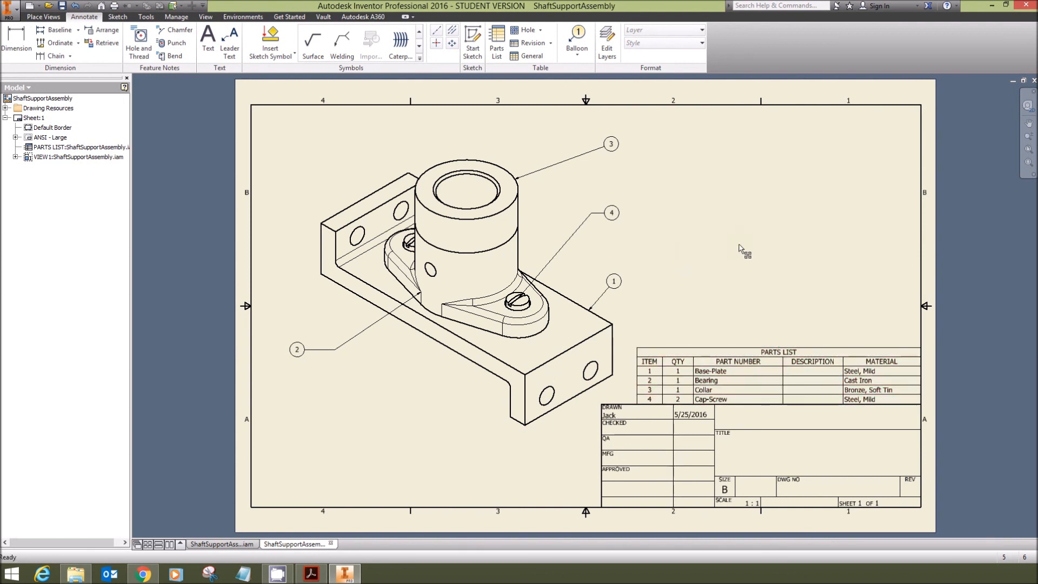